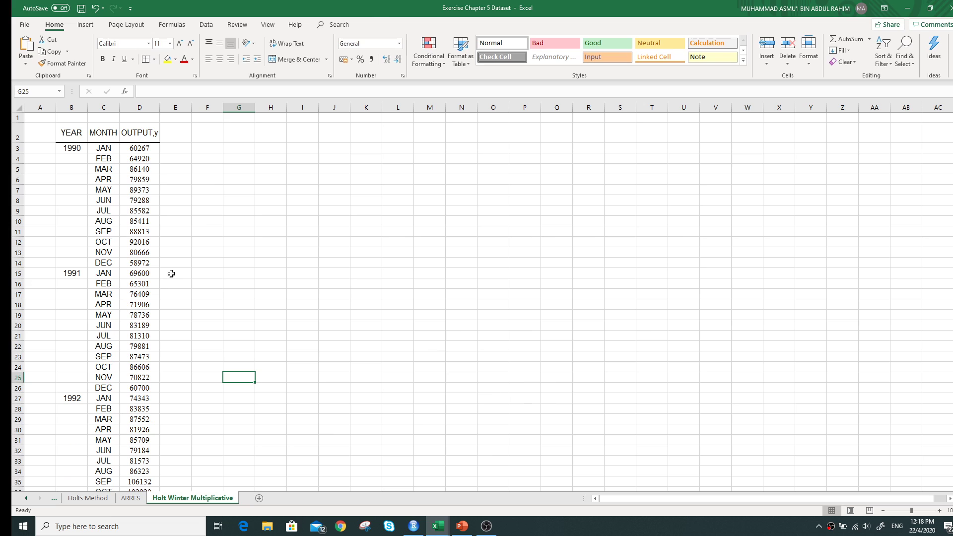
# Enter the season length label s=12 in cell E1 above the data table.
pyautogui.click(164, 122)
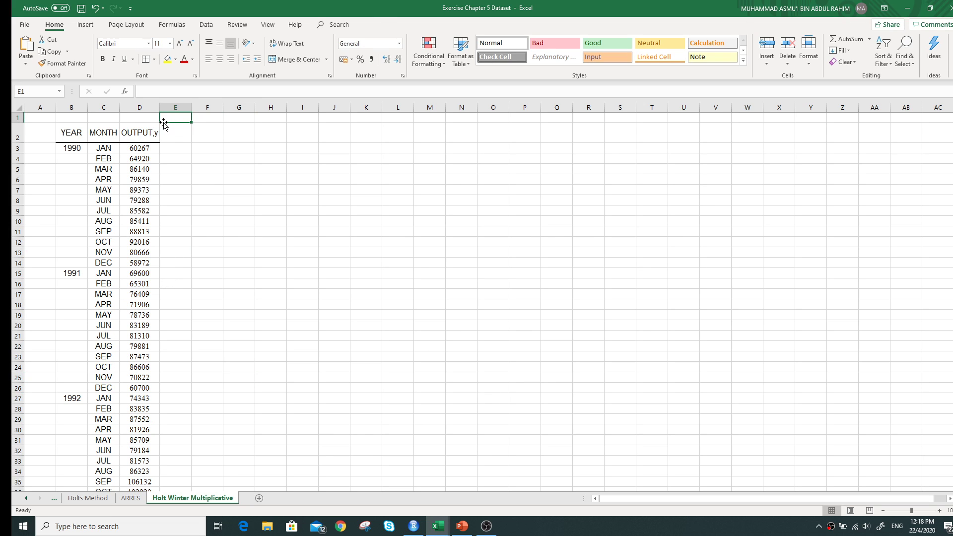
pyautogui.write('s=12')
pyautogui.click(191, 172)
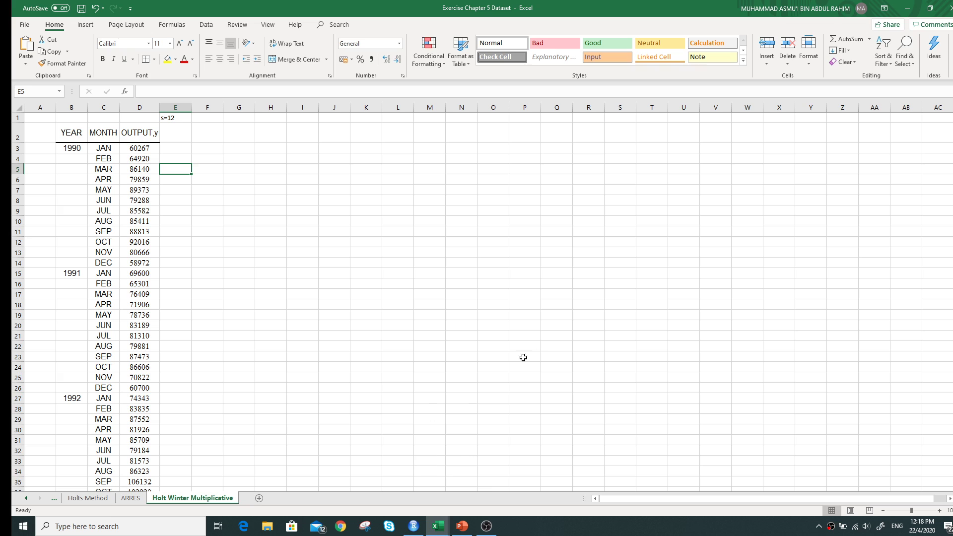
# Switch to PowerPoint, review the Multiplicative Effect Assumption formulas on slide 89, and return to the Excel workbook.
pyautogui.click(471, 519)
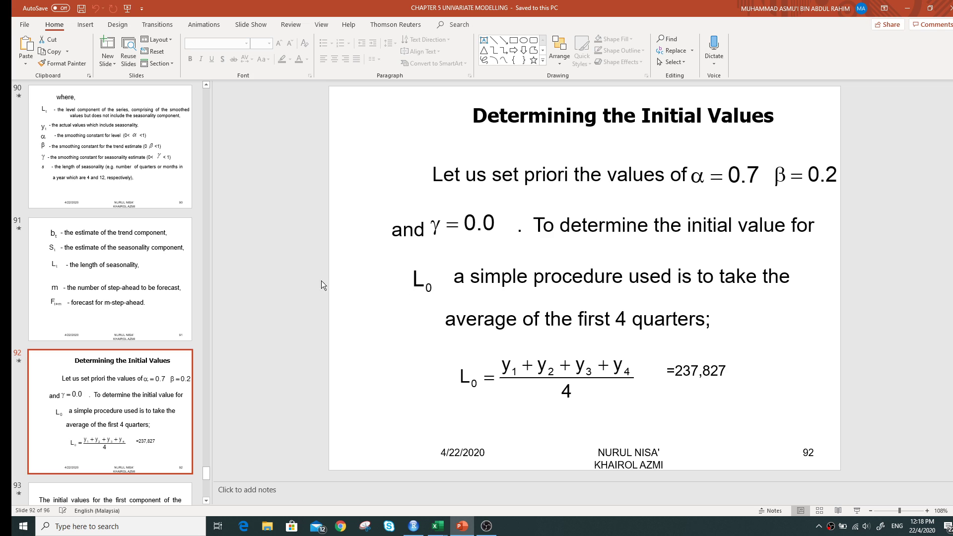
pyautogui.scroll(6, 117, 276)
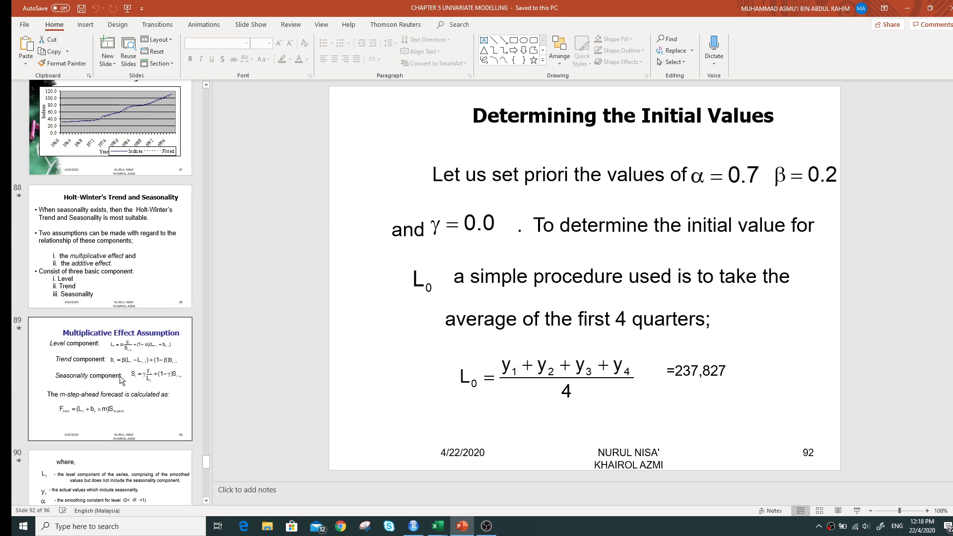
pyautogui.click(114, 357)
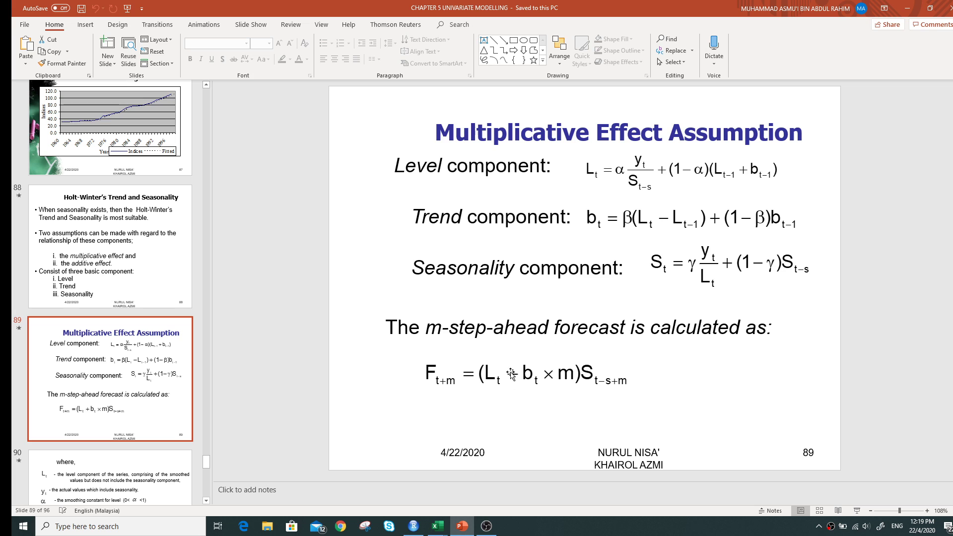
pyautogui.click(907, 8)
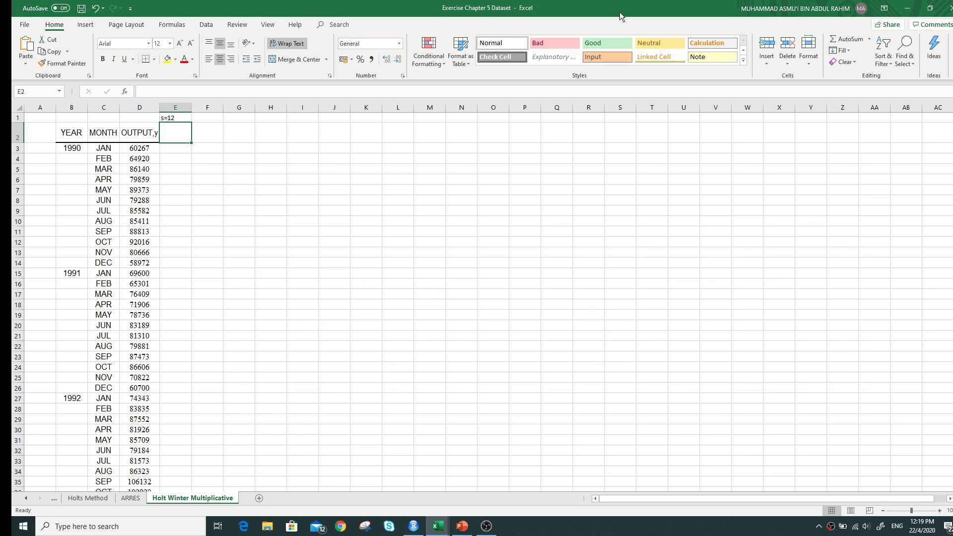
pyautogui.click(465, 528)
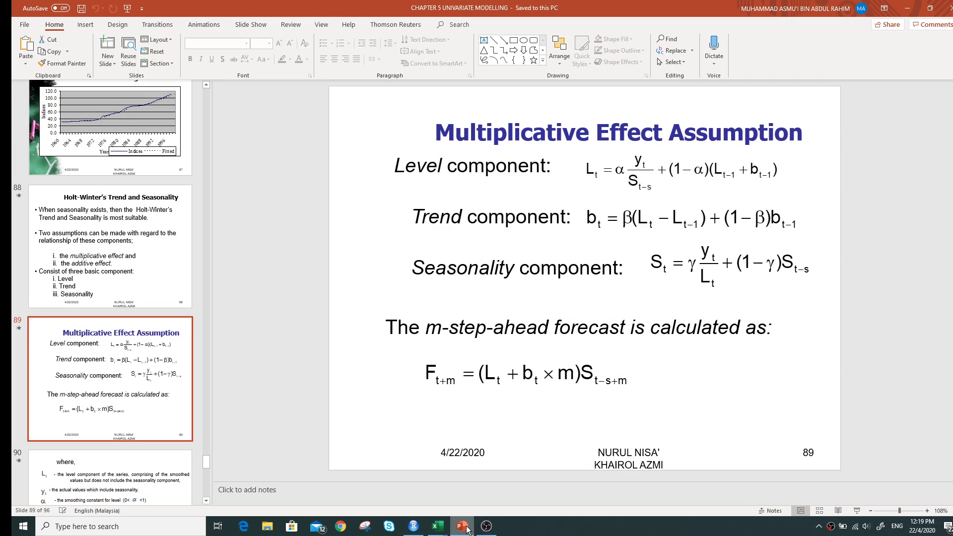
pyautogui.click(467, 528)
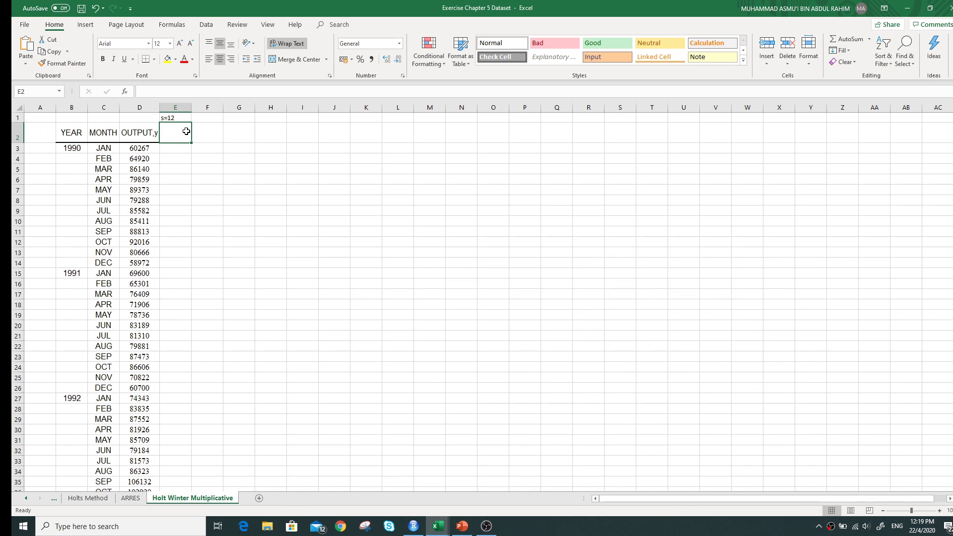
# Enter the column headings Lt, bt, St and Yhat in cells E2 to H2.
pyautogui.write('Lt')
pyautogui.press('Tab')
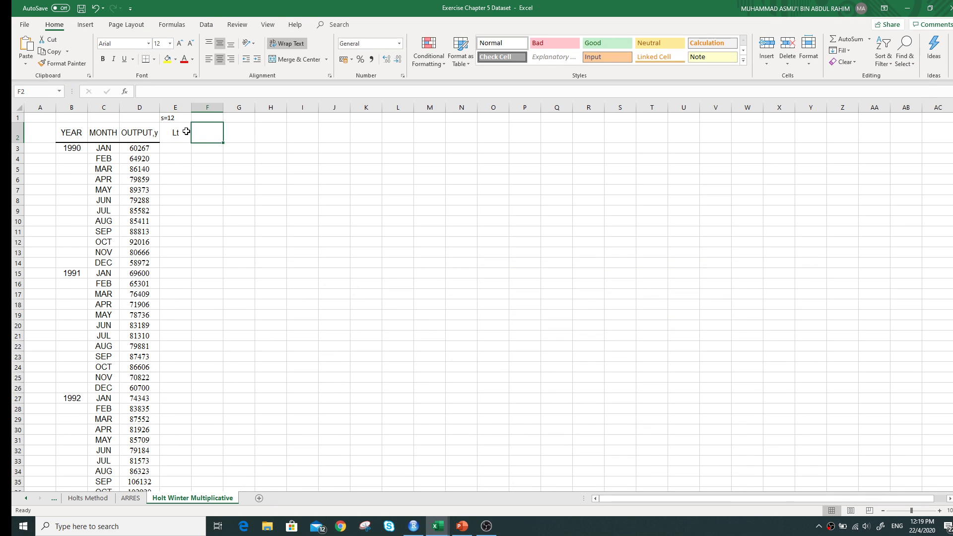
pyautogui.write('bt')
pyautogui.press('Tab')
pyautogui.write('St')
pyautogui.press('Tab')
pyautogui.write('Yhat')
pyautogui.click(306, 216)
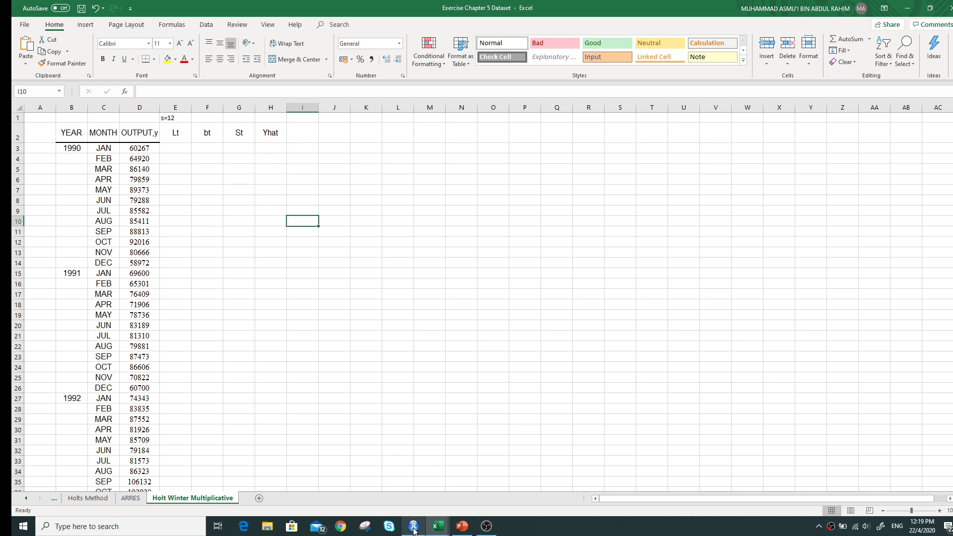
# Switch to PowerPoint, read how the initial level L0 is determined on slide 92, and return to the Excel workbook.
pyautogui.click(460, 529)
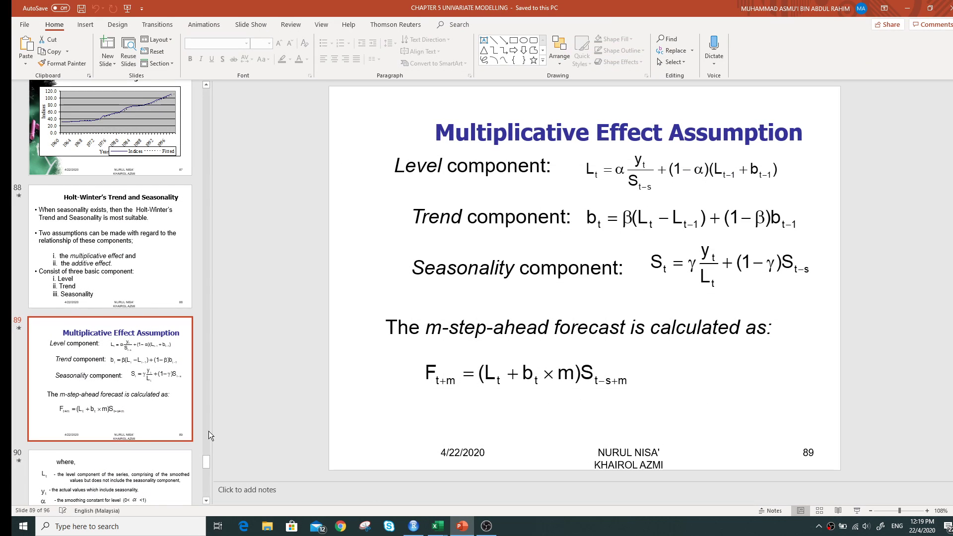
pyautogui.scroll(-4, 141, 378)
pyautogui.scroll(-1, 141, 378)
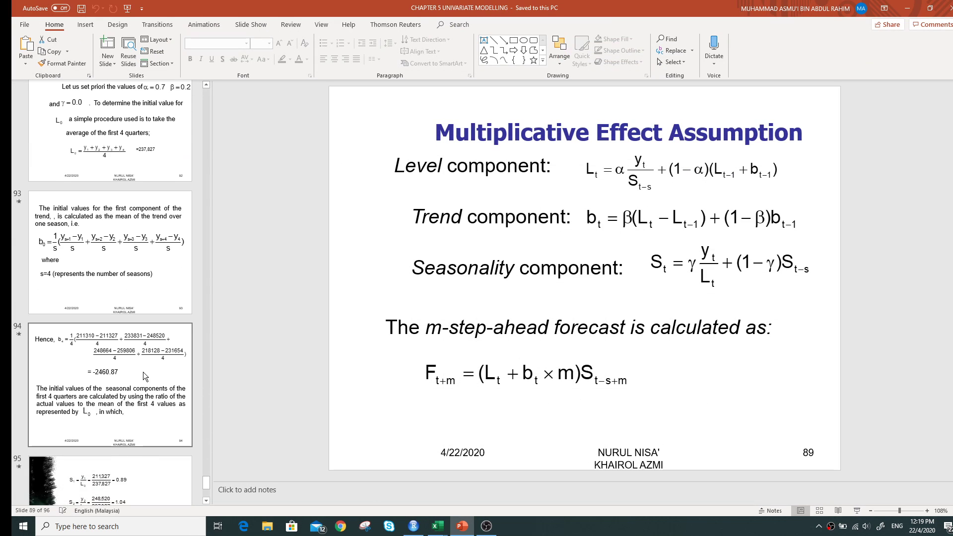
pyautogui.click(110, 129)
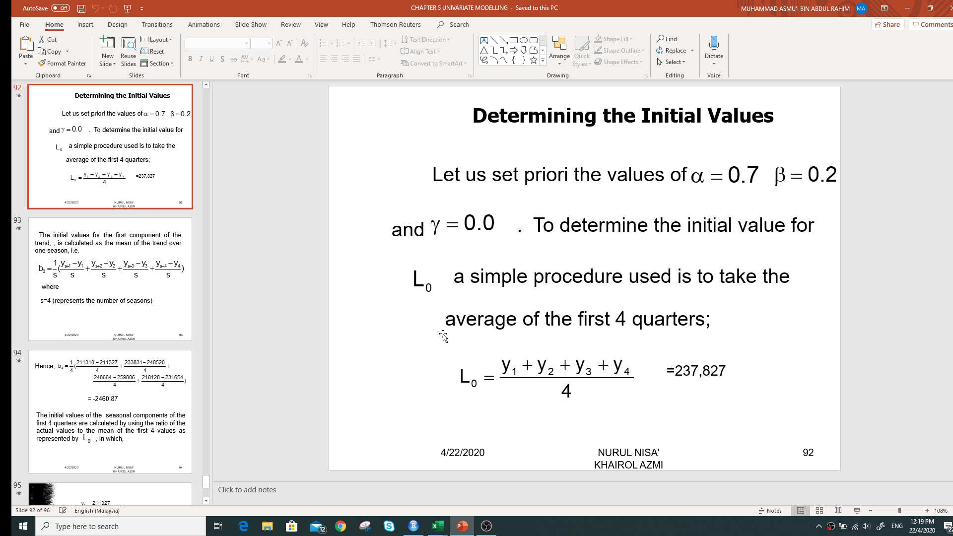
pyautogui.click(906, 8)
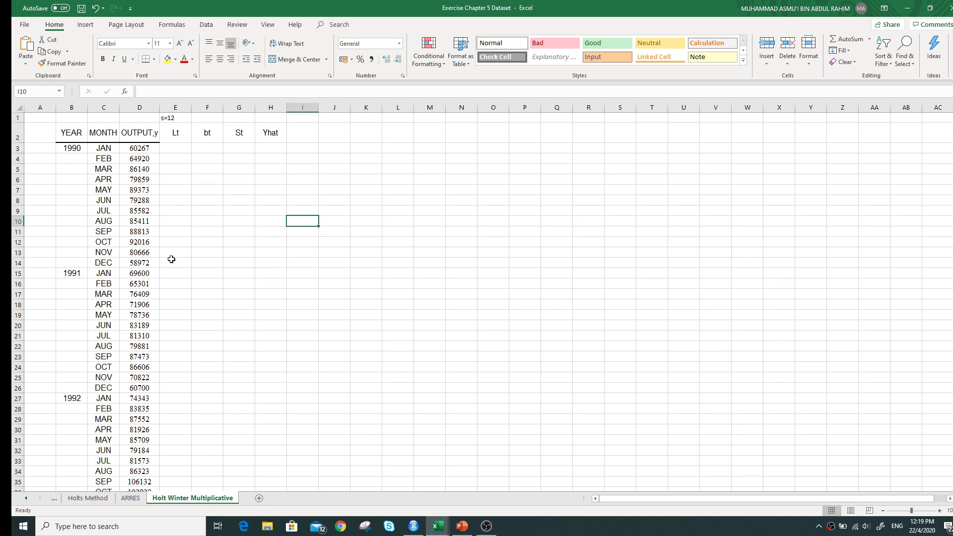
# Highlight cells E14 to H14 in the December 1990 row with a yellow fill.
pyautogui.moveTo(170, 264); pyautogui.dragTo(260, 263)
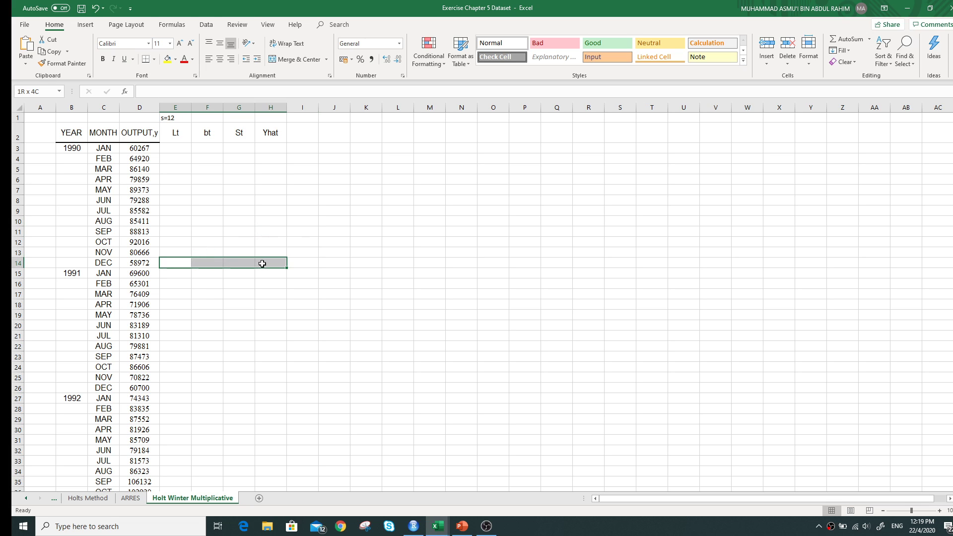
pyautogui.click(168, 60)
pyautogui.click(190, 284)
# Compute the initial level in E14 with the formula =AVERAGE(D3:D14).
pyautogui.click(177, 264)
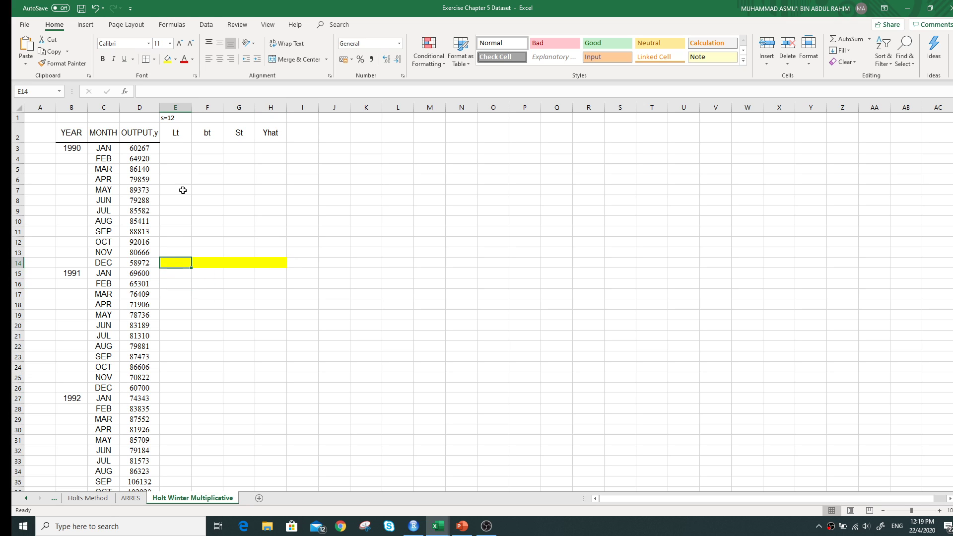
pyautogui.click(178, 91)
pyautogui.write('=')
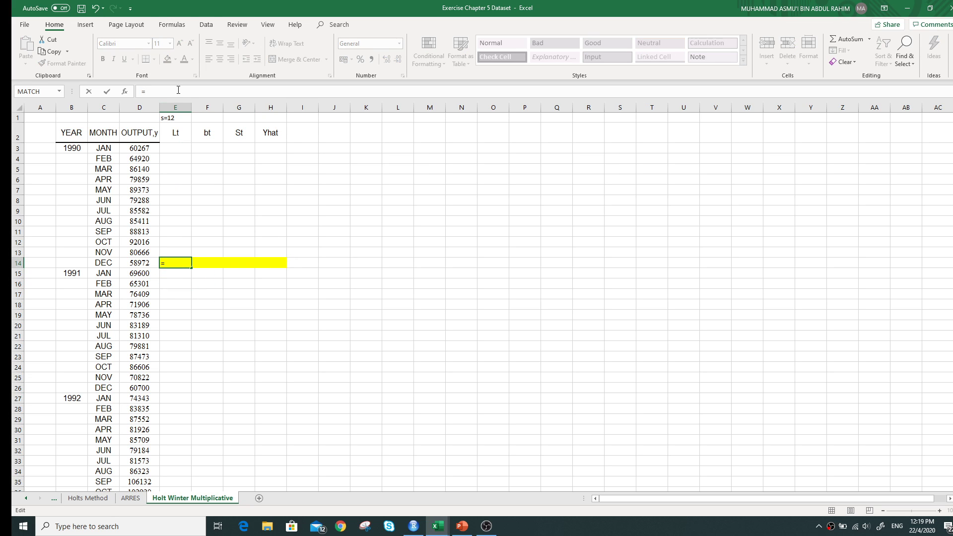
pyautogui.write('AVER')
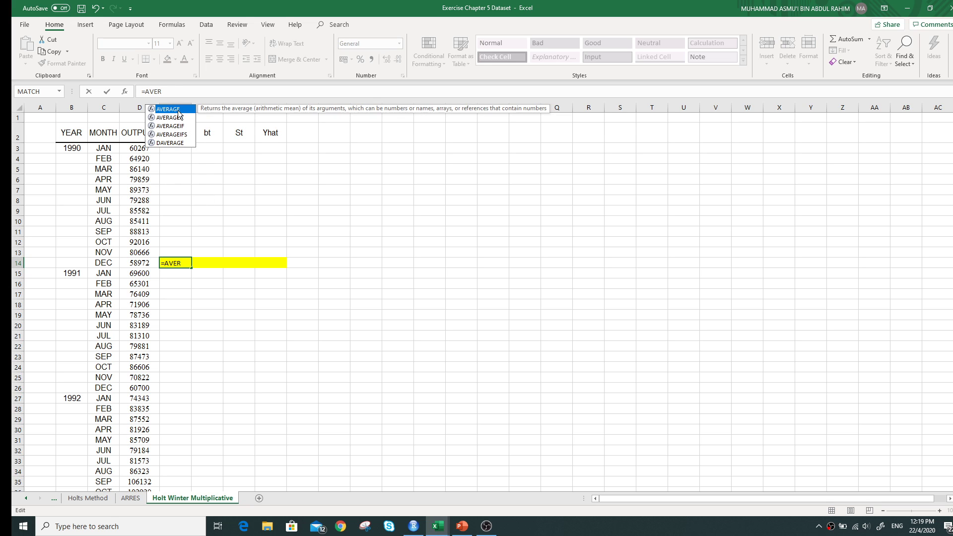
pyautogui.doubleClick(178, 111)
pyautogui.moveTo(148, 147); pyautogui.dragTo(154, 262)
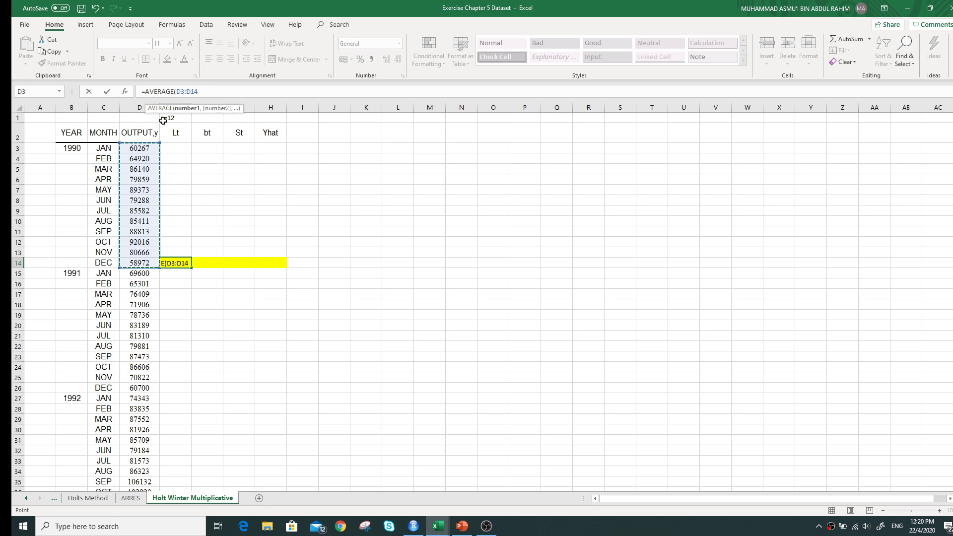
pyautogui.write(')')
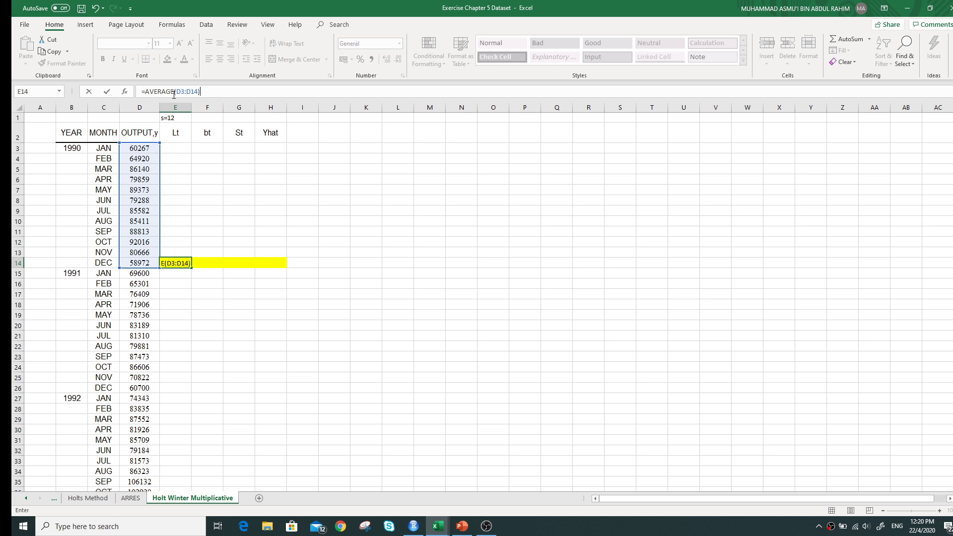
pyautogui.press('Return')
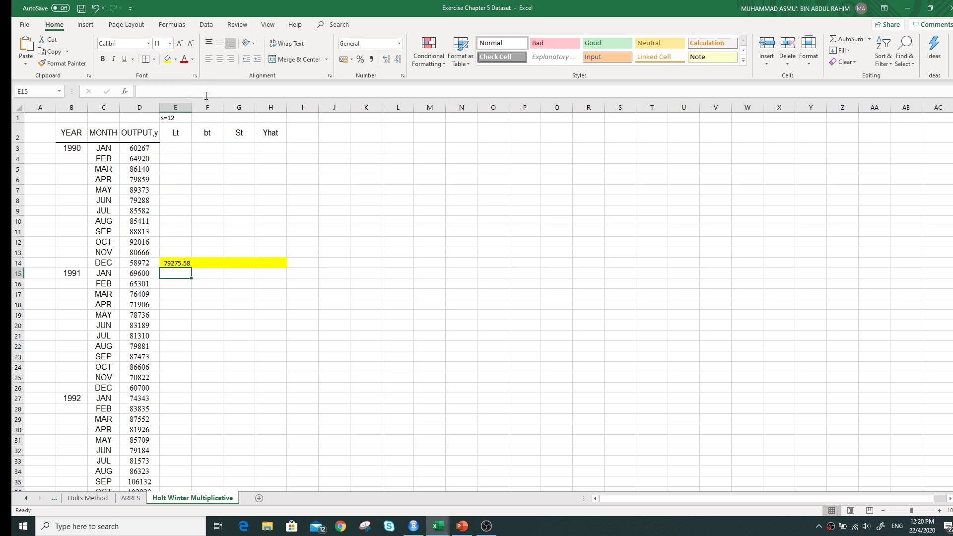
pyautogui.click(177, 263)
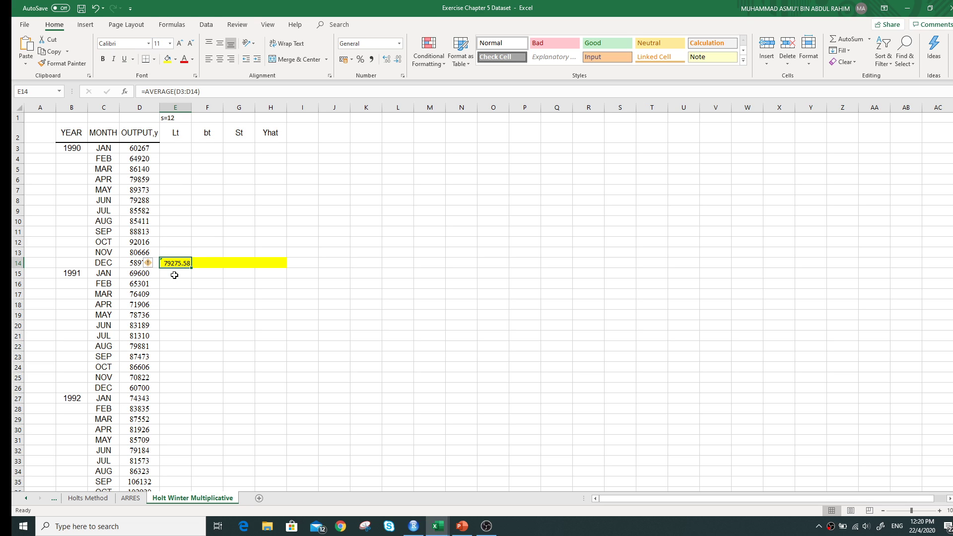
# Number the periods 1 to 14 in A3:A16 and head the column t in A2.
pyautogui.click(41, 149)
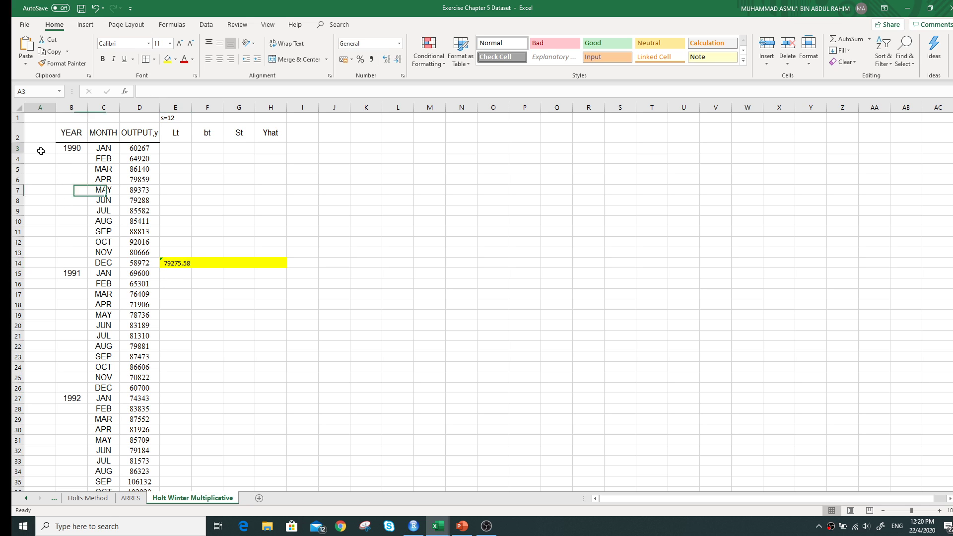
pyautogui.write('1')
pyautogui.press('Return')
pyautogui.write('2')
pyautogui.press('Return')
pyautogui.moveTo(47, 149); pyautogui.dragTo(55, 288)
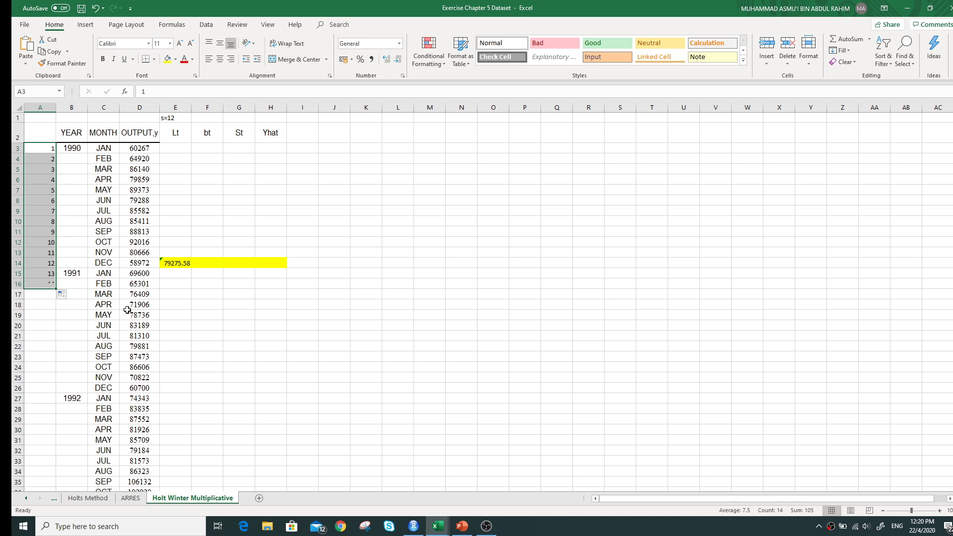
pyautogui.click(46, 276)
pyautogui.click(43, 130)
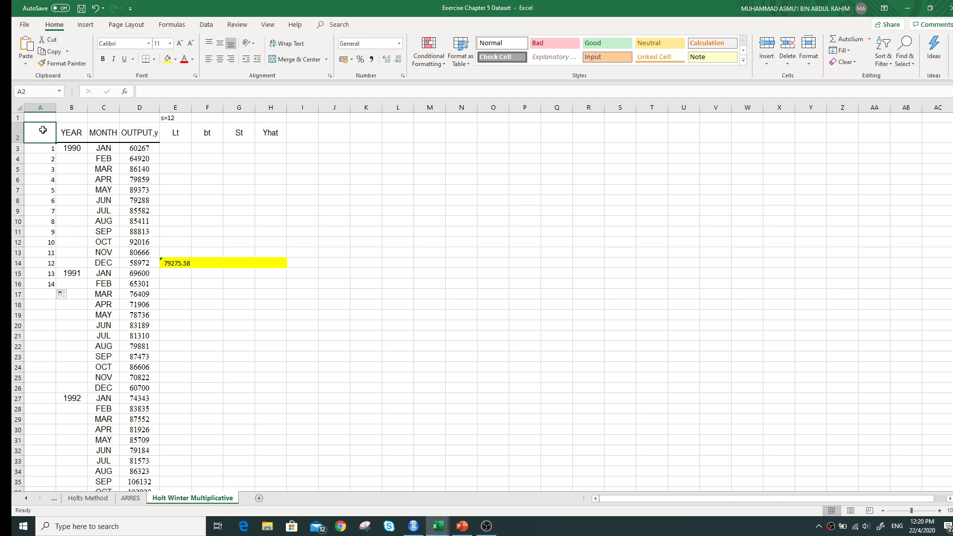
pyautogui.write('t')
pyautogui.click(253, 329)
pyautogui.click(42, 282)
# Select F14, review the initial trend b0 formula on slide 93 in PowerPoint, and return to the Excel workbook.
pyautogui.click(205, 267)
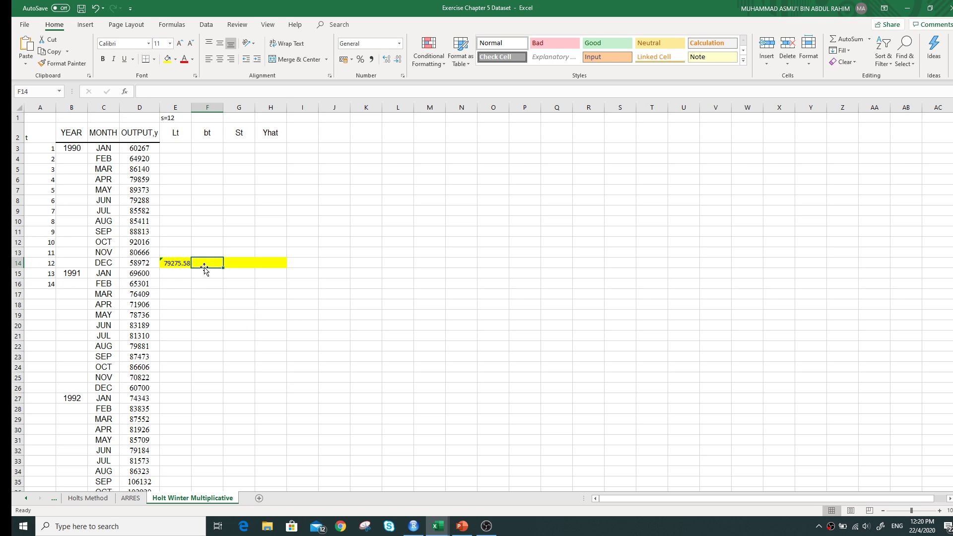
pyautogui.click(415, 527)
pyautogui.click(415, 527)
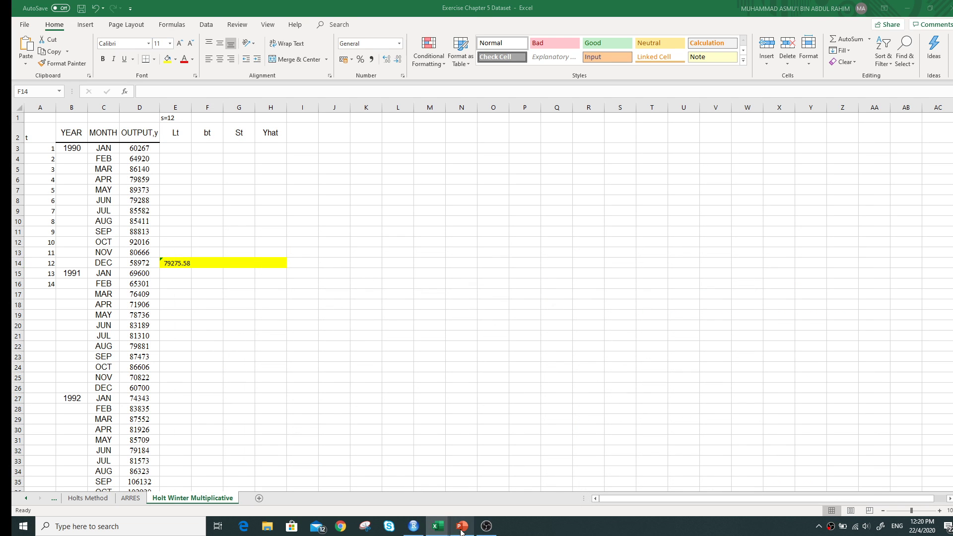
pyautogui.click(462, 528)
pyautogui.click(110, 318)
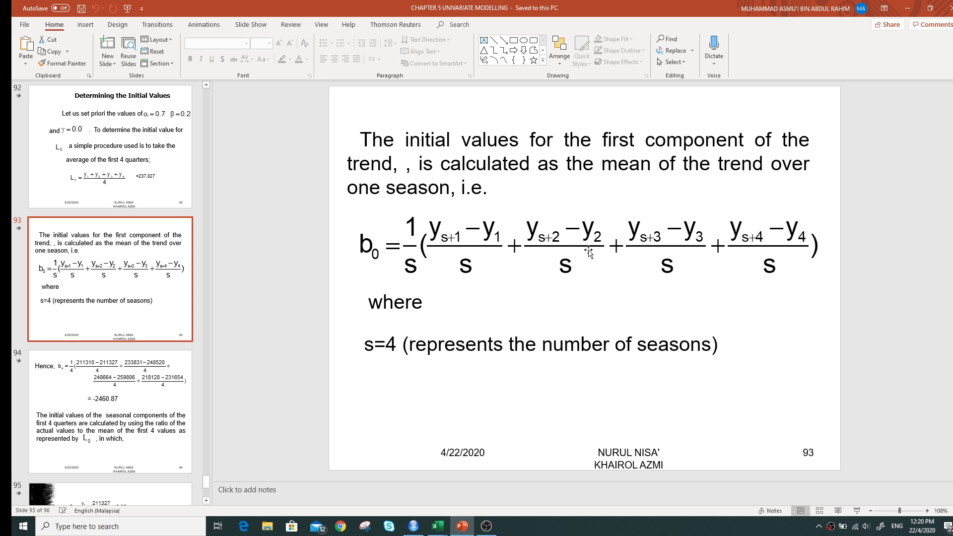
pyautogui.click(907, 12)
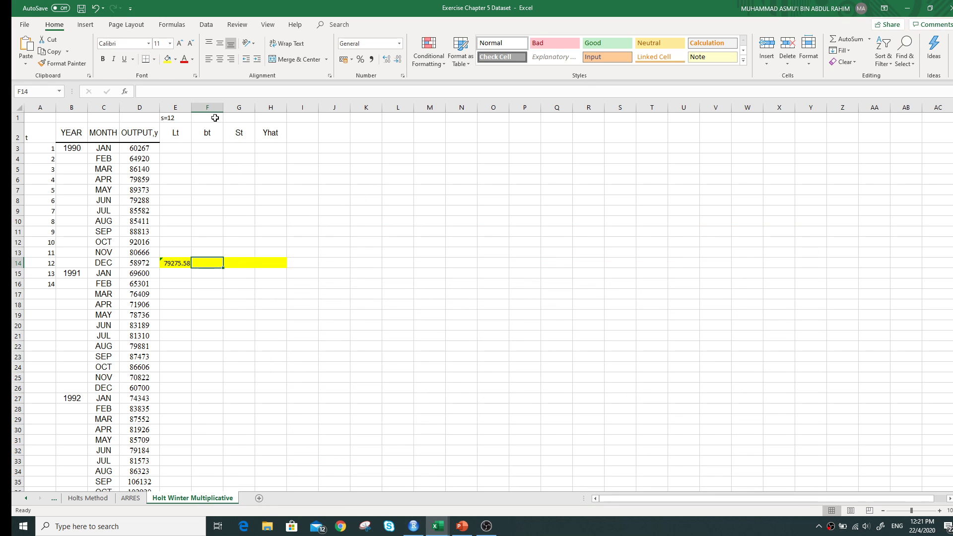
# Start the initial trend formula in F14 with its January term as =1/12((D15-D3)/12+.
pyautogui.write('=')
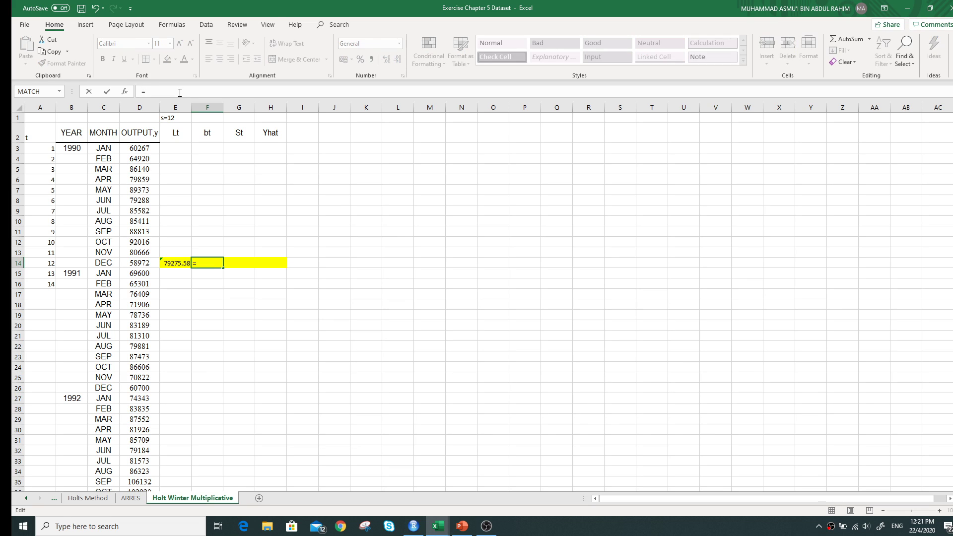
pyautogui.write('1/12((')
pyautogui.click(141, 273)
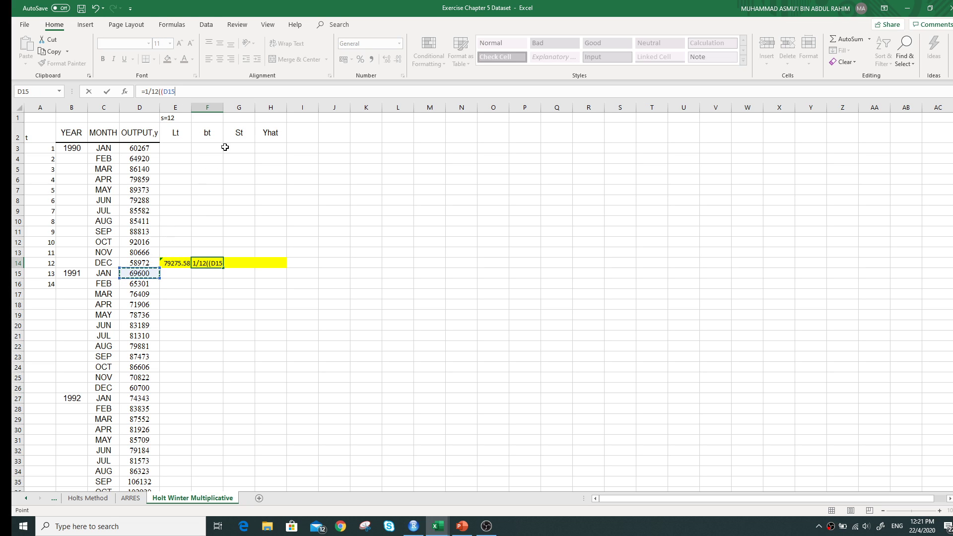
pyautogui.write('-')
pyautogui.click(142, 148)
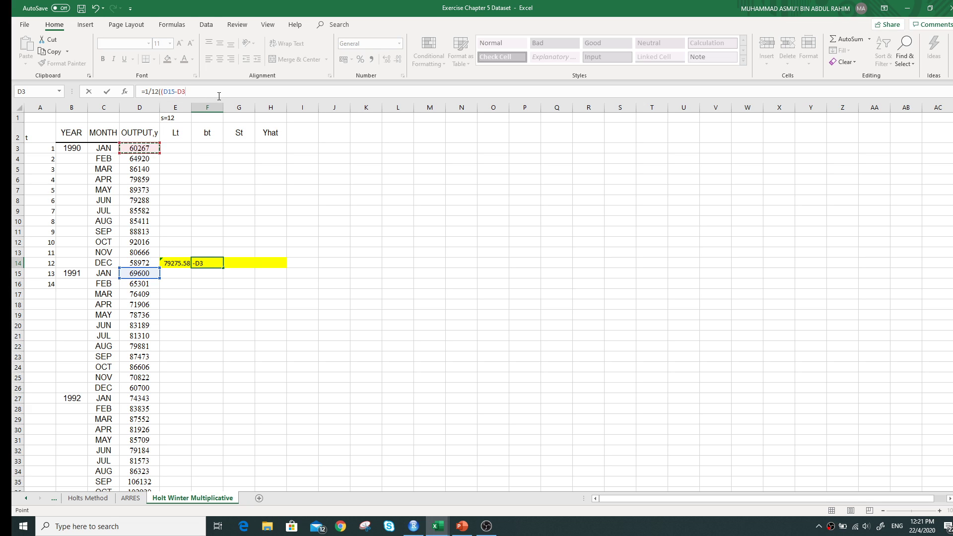
pyautogui.write(')/12+')
# Extend the initial trend formula in F14 with the February and March terms (D16-D4)/12+(D17-D5)/12+.
pyautogui.click(150, 284)
pyautogui.write('-')
pyautogui.click(141, 158)
pyautogui.click(202, 92)
pyautogui.write('(')
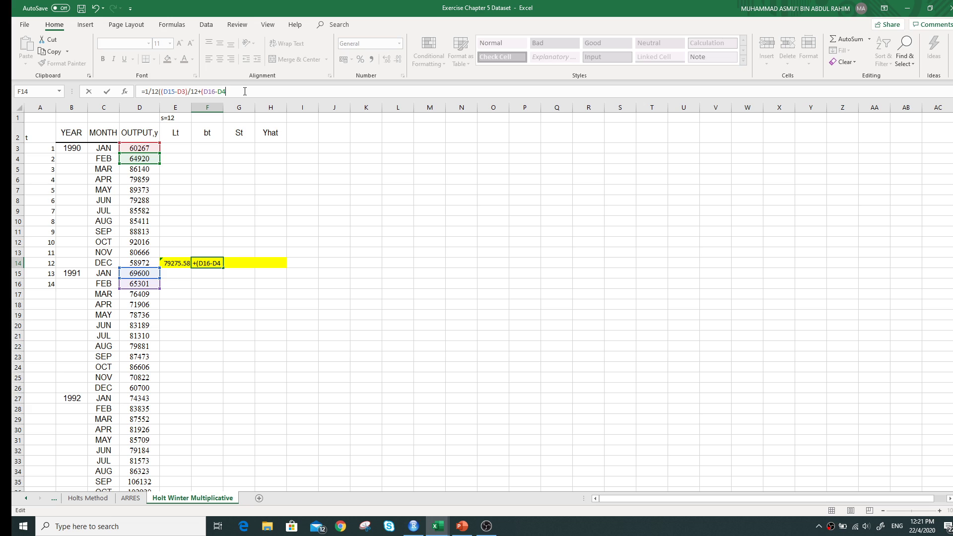
pyautogui.write('/12+(')
pyautogui.click(141, 294)
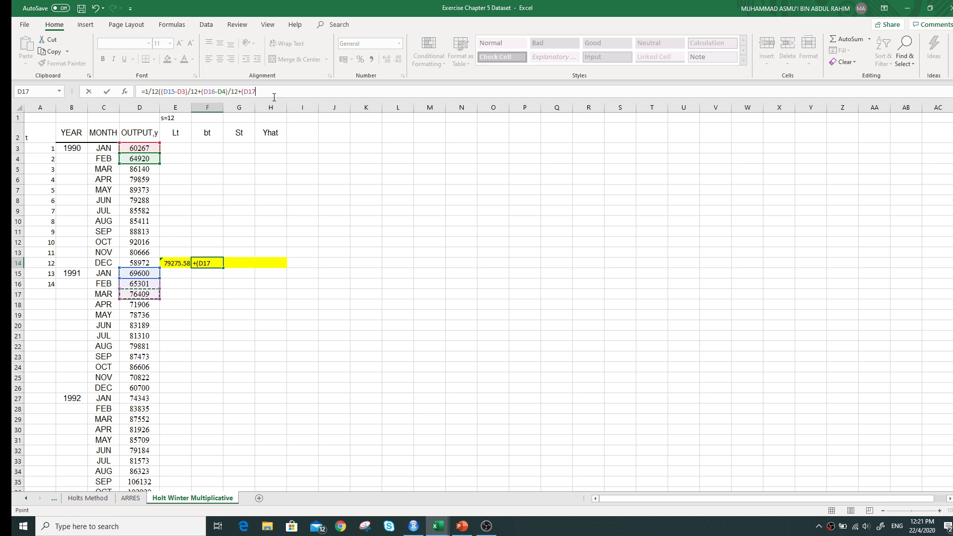
pyautogui.write('-')
pyautogui.click(142, 169)
pyautogui.write(')/12+')
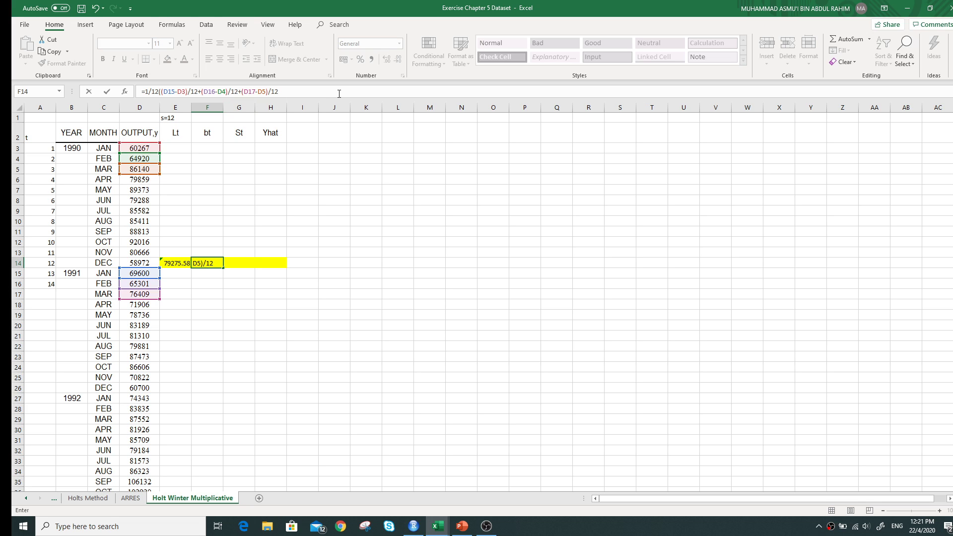
# Append the April and May terms (D18-D6)/12+(D19-D7)/12+ to the F14 trend formula.
pyautogui.click(140, 306)
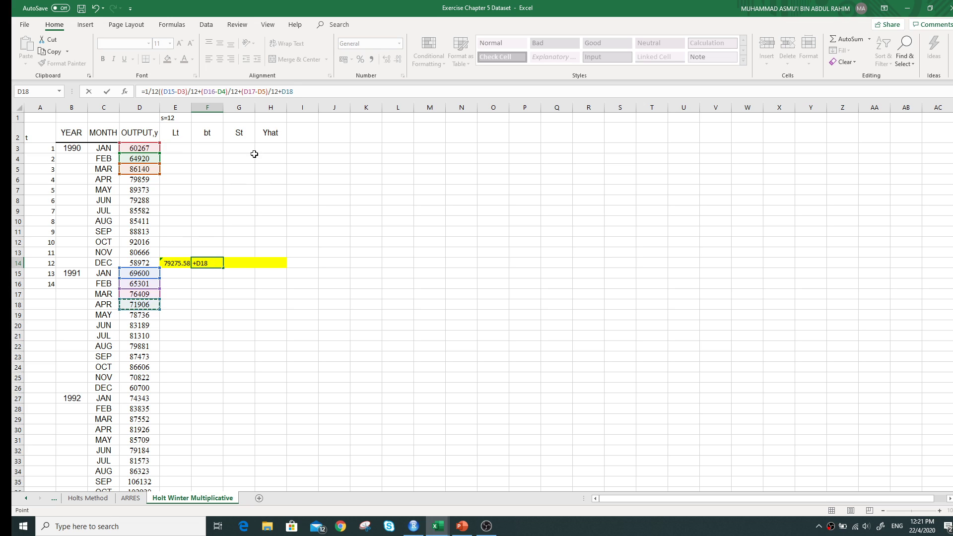
pyautogui.click(283, 91)
pyautogui.write('(')
pyautogui.click(149, 181)
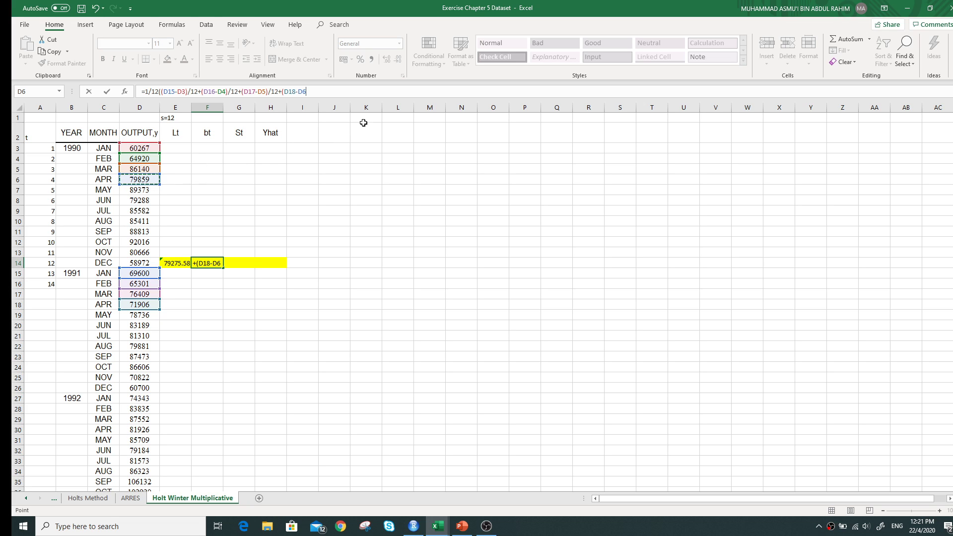
pyautogui.write(')/12+')
pyautogui.click(139, 315)
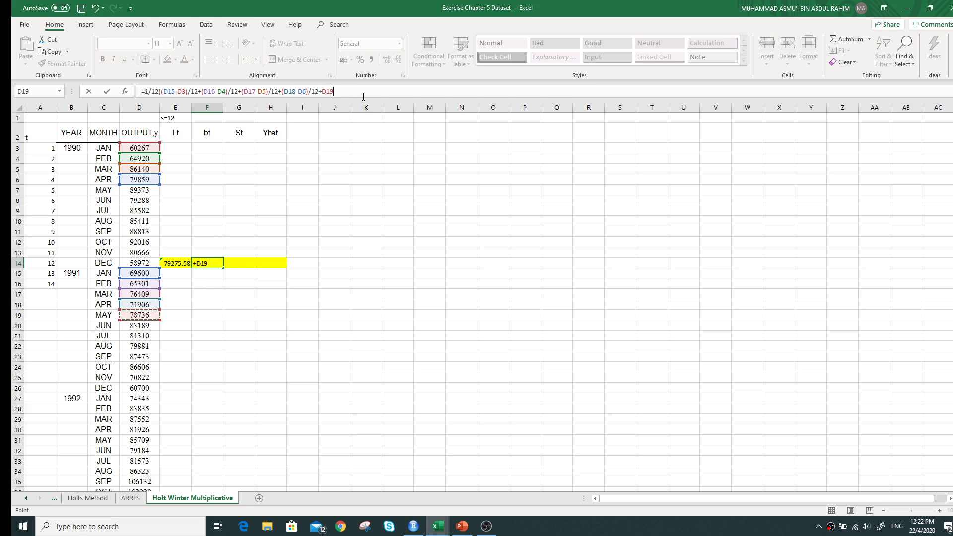
pyautogui.click(328, 94)
pyautogui.write('(')
pyautogui.click(346, 95)
pyautogui.write('-')
pyautogui.click(152, 189)
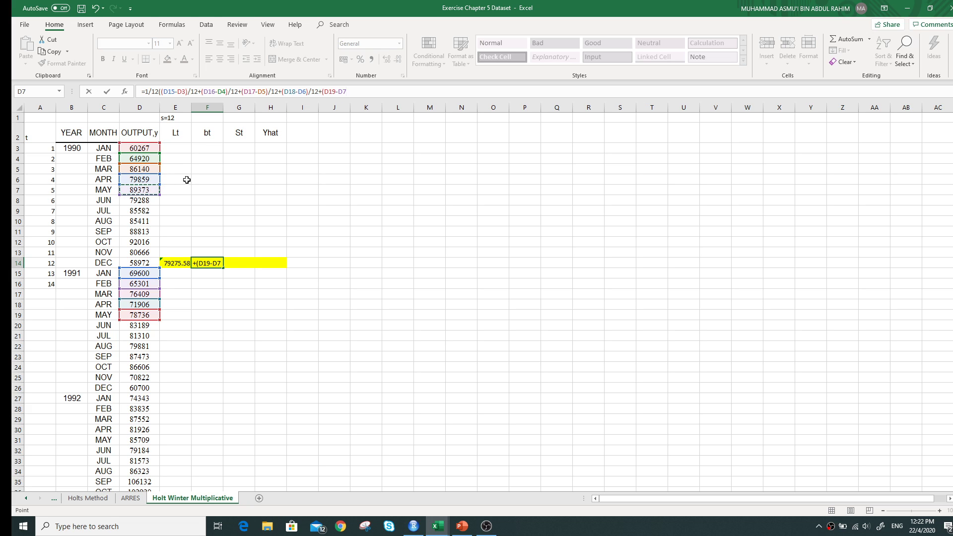
pyautogui.write(')/12+')
# Append the June and July terms (D20-D8)/12+(D21-D9)/12+ to the F14 trend formula.
pyautogui.click(139, 326)
pyautogui.click(369, 92)
pyautogui.write('(')
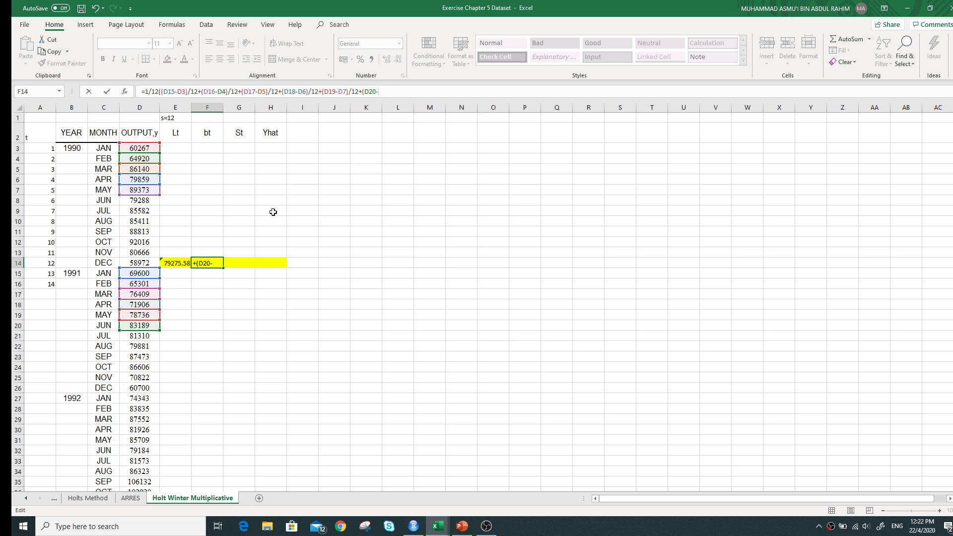
pyautogui.click(146, 199)
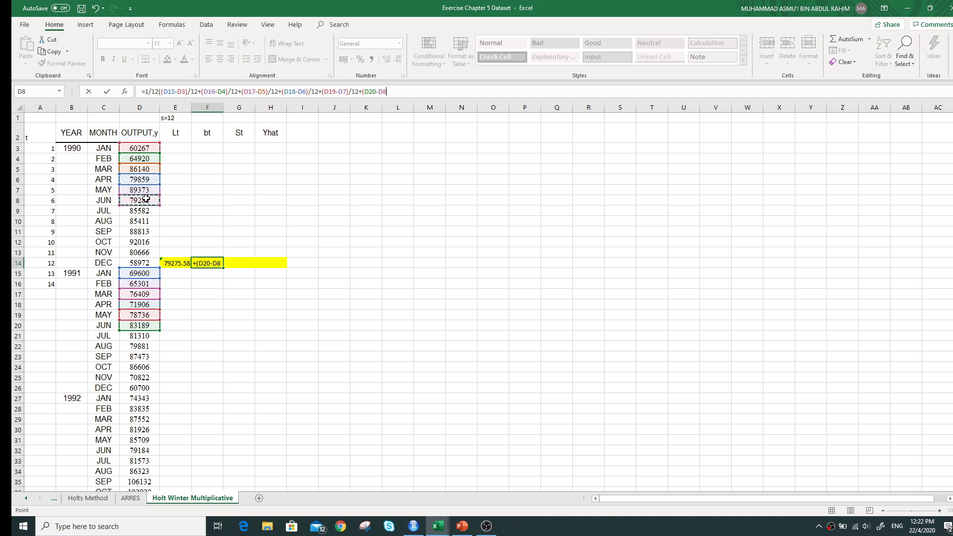
pyautogui.write(')/12+')
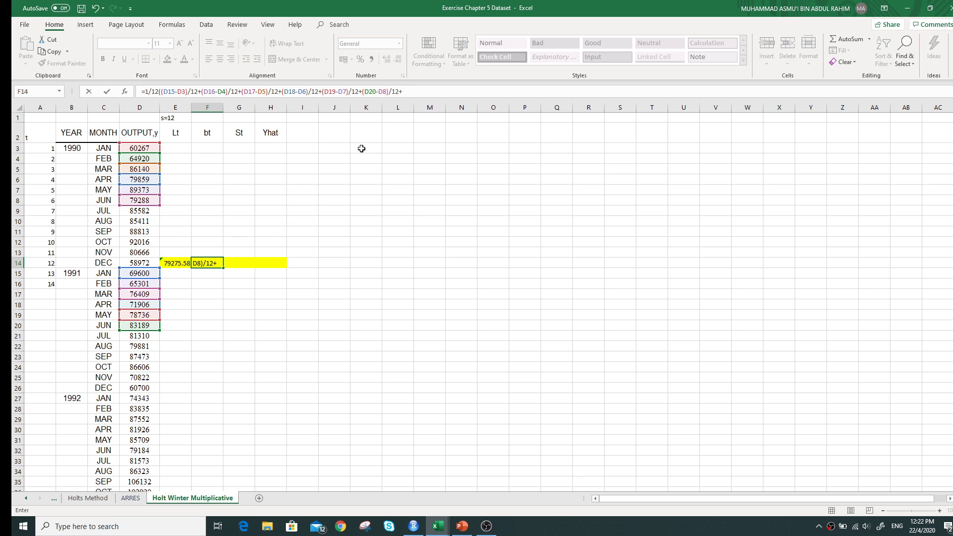
pyautogui.write('(')
pyautogui.click(139, 336)
pyautogui.write('-')
pyautogui.click(142, 211)
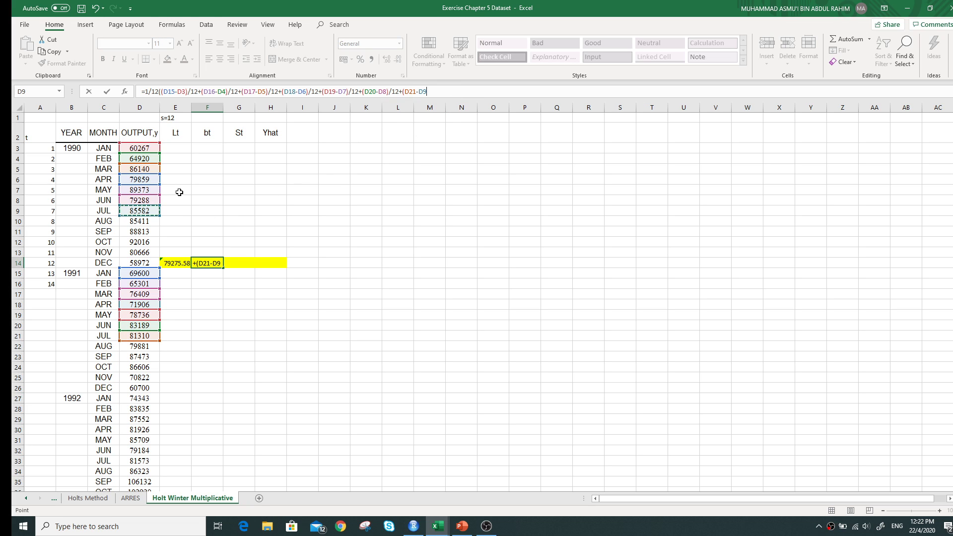
pyautogui.write(')/12+')
# Append the August term (D22-D10)/12+ to the F14 trend formula.
pyautogui.click(143, 347)
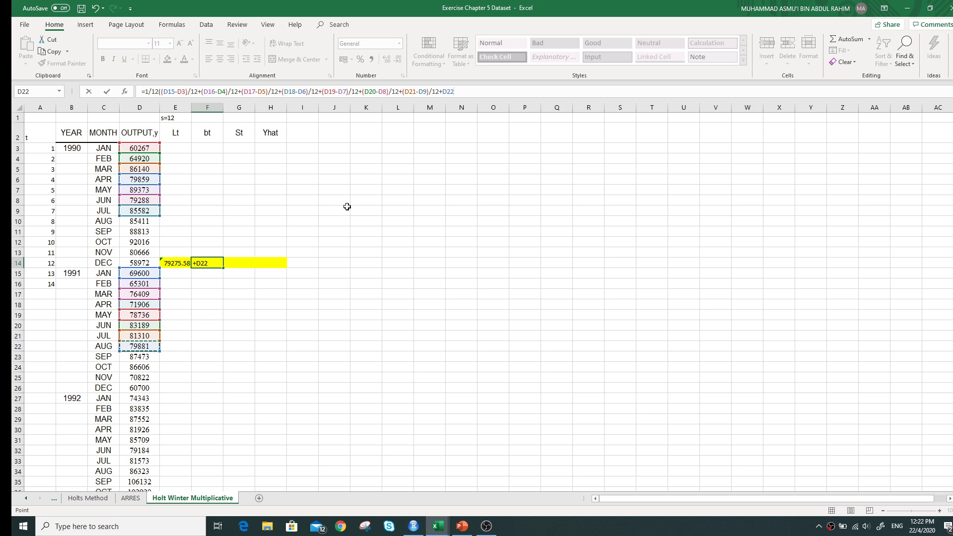
pyautogui.write('-')
pyautogui.write('(')
pyautogui.click(140, 221)
pyautogui.press('BackSpace')
pyautogui.press('BackSpace')
pyautogui.press('BackSpace')
pyautogui.click(471, 90)
pyautogui.click(149, 220)
pyautogui.write(')/12+')
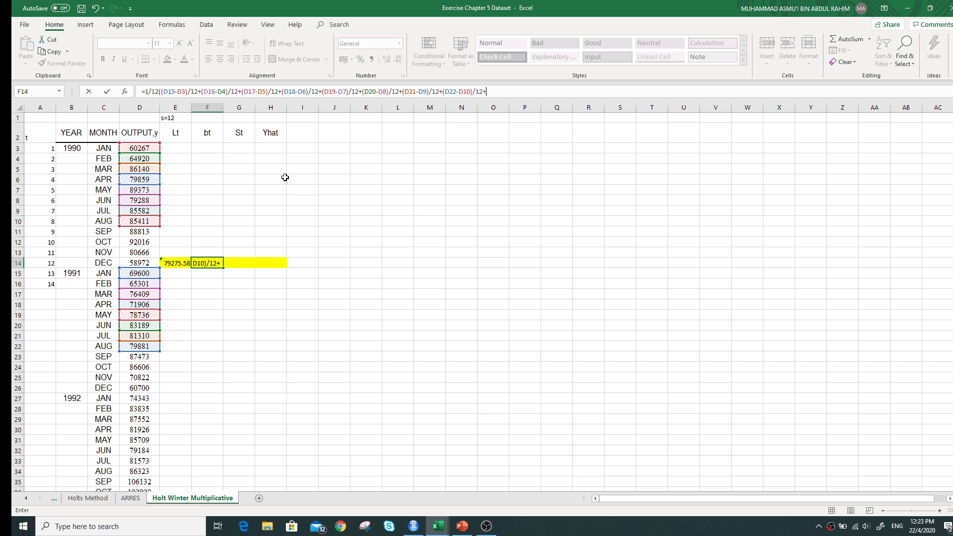
# Append the September and October terms (D23-D11)/12+(D24-D12)/12+ to the F14 trend formula.
pyautogui.click(141, 357)
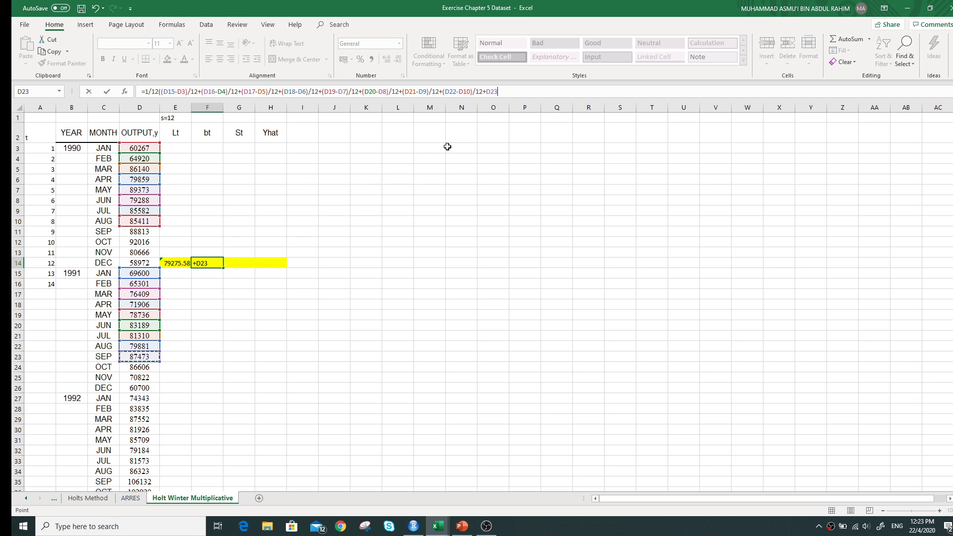
pyautogui.write('-')
pyautogui.write('(')
pyautogui.click(502, 91)
pyautogui.click(139, 231)
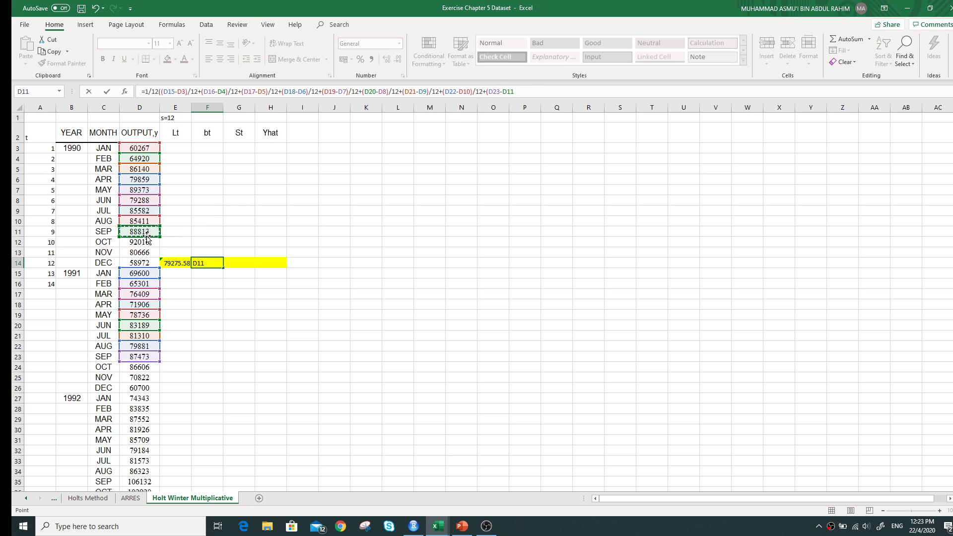
pyautogui.write(')/1')
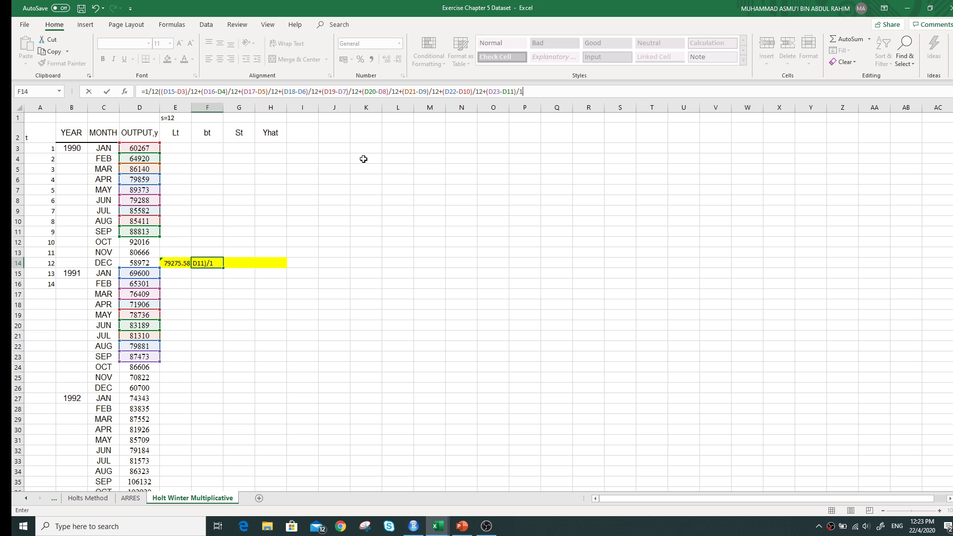
pyautogui.write('2+')
pyautogui.click(144, 367)
pyautogui.click(529, 92)
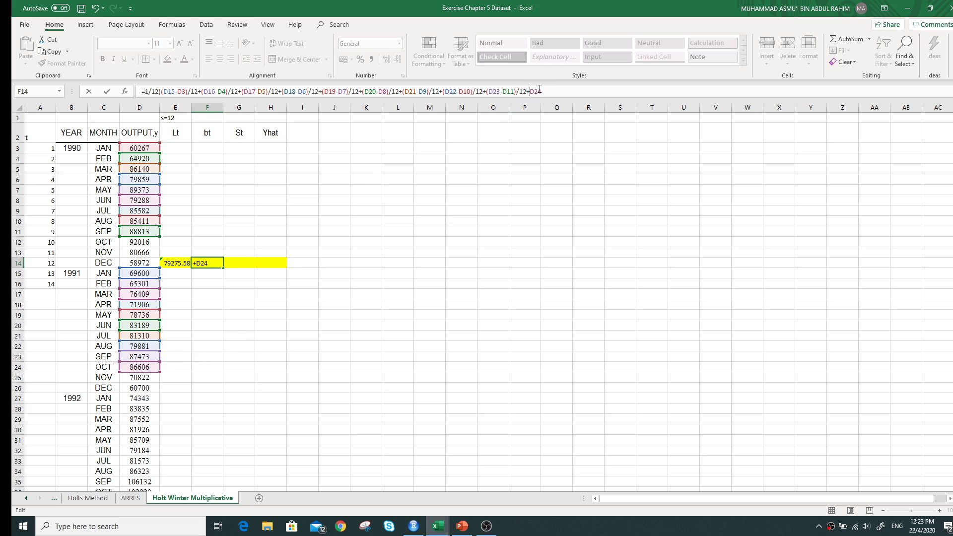
pyautogui.write('(')
pyautogui.click(153, 242)
pyautogui.write(')/12+')
# Append the November term (D25-D13)/12+ to the F14 trend formula.
pyautogui.click(139, 377)
pyautogui.click(574, 92)
pyautogui.write('(')
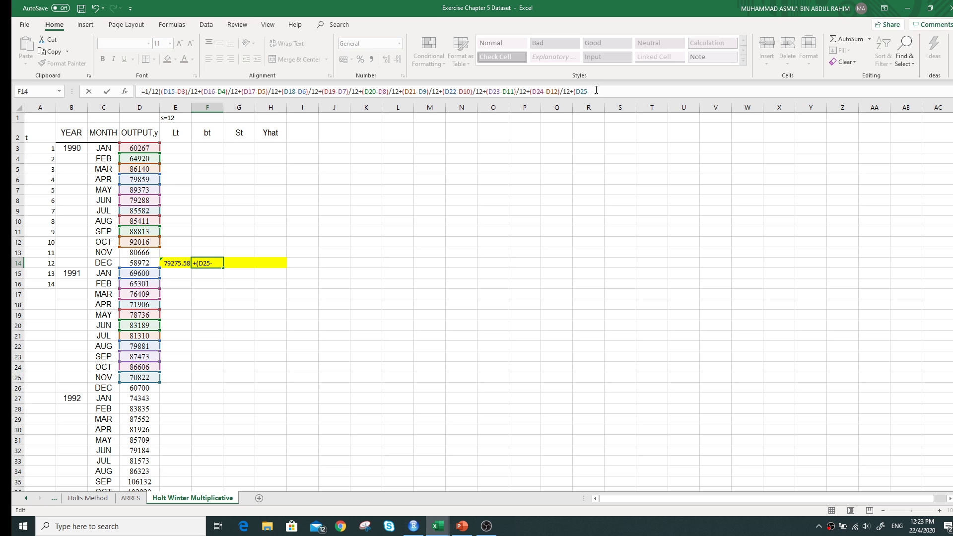
pyautogui.click(139, 252)
pyautogui.write(')')
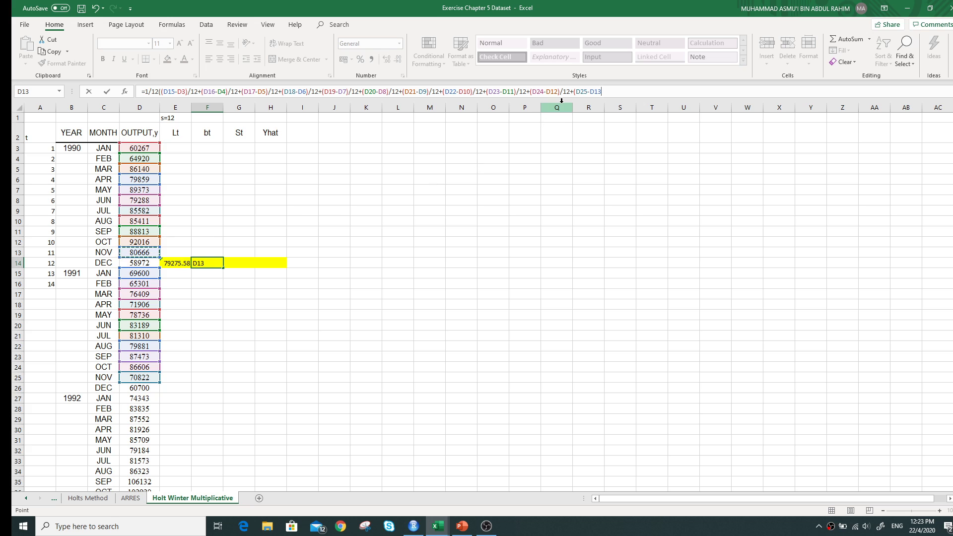
pyautogui.write('/12+')
# Finish the F14 trend formula with the December term (D26-D14)/12, multiply 1/12 by the bracketed sum, and enter it.
pyautogui.press('Left')
pyautogui.press('Left')
pyautogui.press('Down')
pyautogui.press('Down')
pyautogui.press('Down')
pyautogui.press('Down')
pyautogui.press('Down')
pyautogui.press('Down')
pyautogui.press('Down')
pyautogui.press('Down')
pyautogui.press('Down')
pyautogui.press('Down')
pyautogui.press('Down')
pyautogui.press('Down')
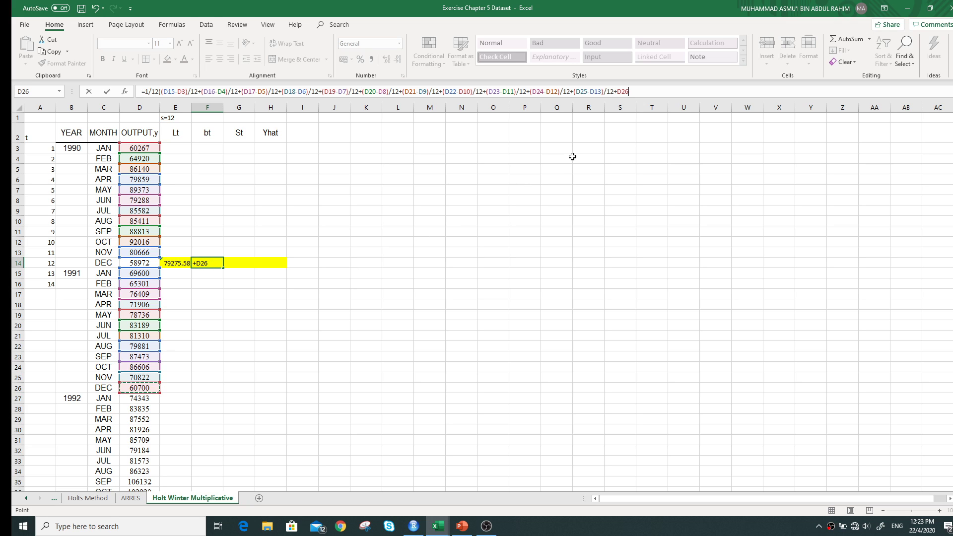
pyautogui.write('-')
pyautogui.click(145, 267)
pyautogui.click(618, 92)
pyautogui.write('(')
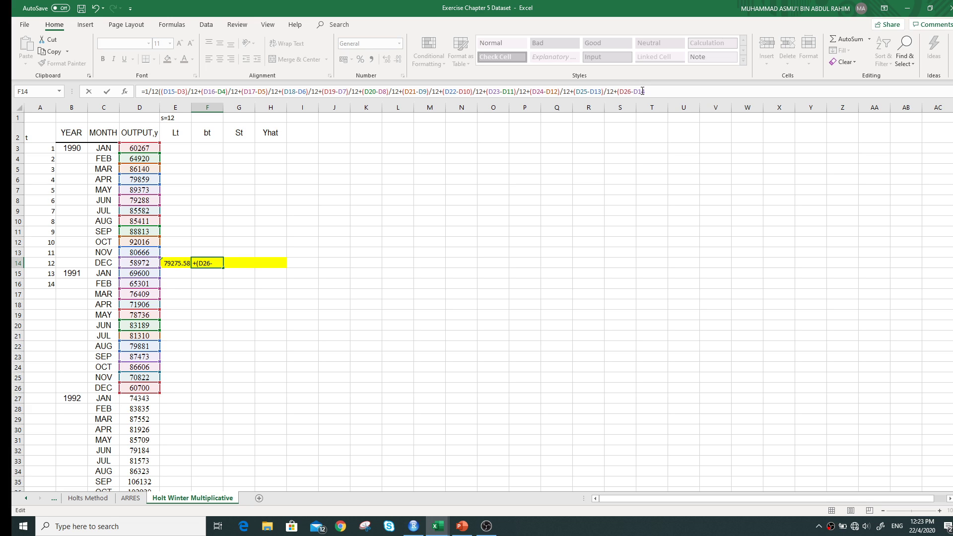
pyautogui.click(653, 91)
pyautogui.write(')/12')
pyautogui.press('Return')
pyautogui.press('Return')
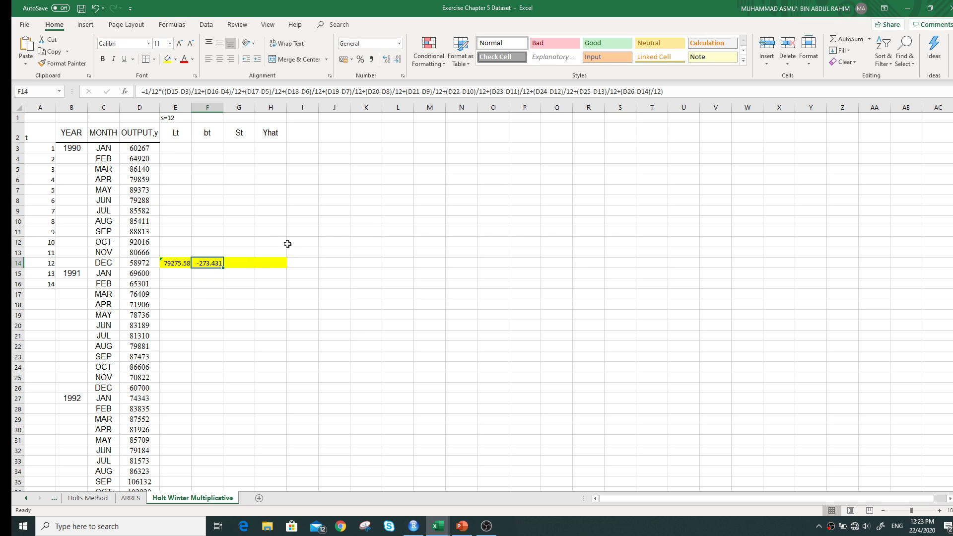
pyautogui.click(676, 93)
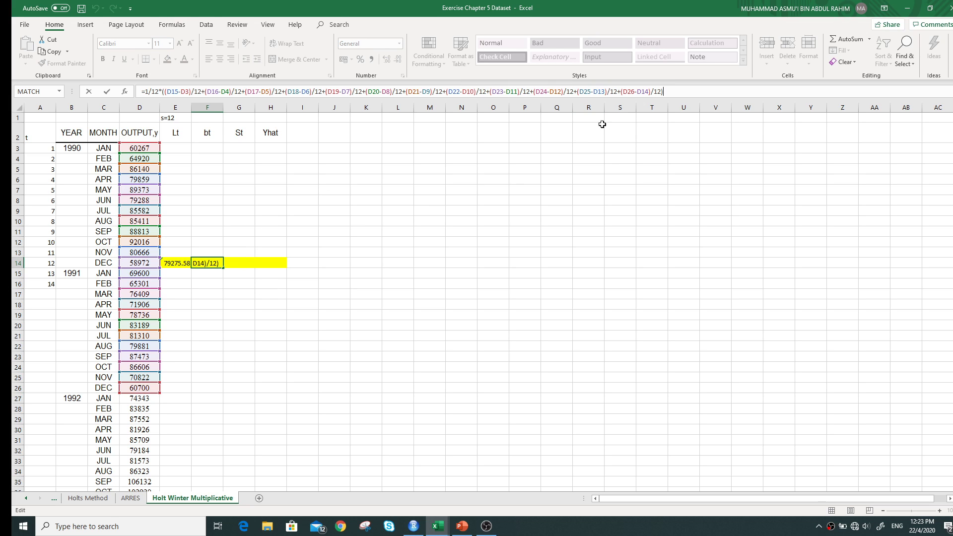
pyautogui.press('Return')
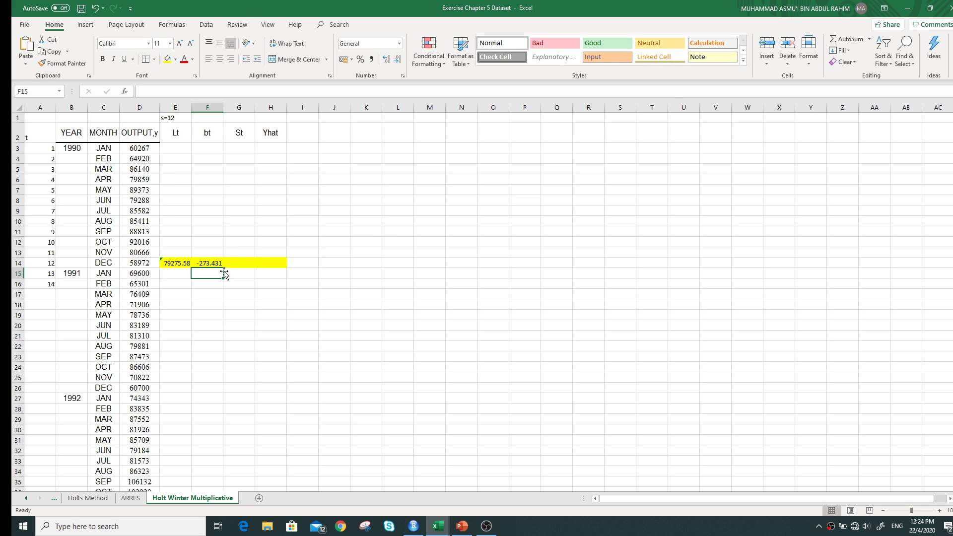
# Review how the initial seasonal components are calculated on slides 94 and 95 in PowerPoint, and return to the Excel workbook.
pyautogui.click(414, 527)
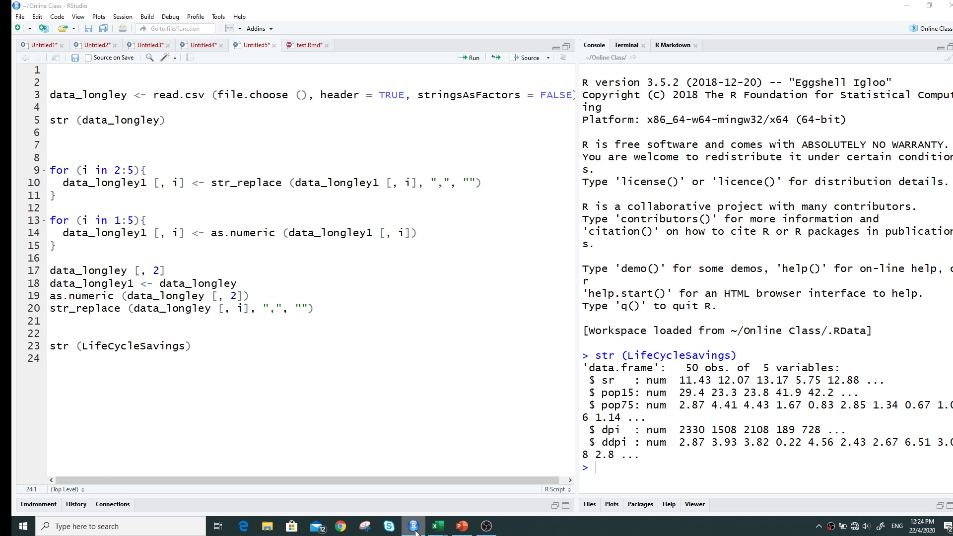
pyautogui.click(437, 527)
pyautogui.click(462, 527)
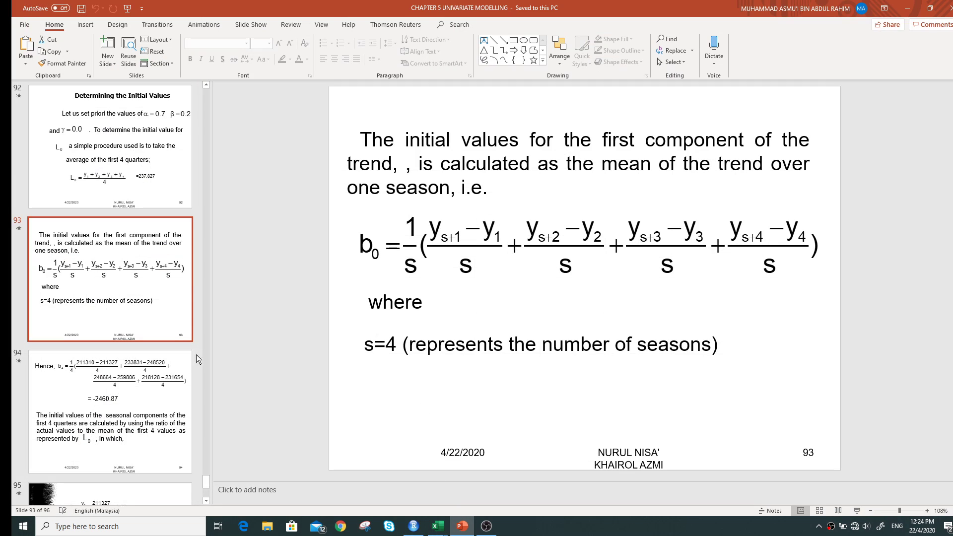
pyautogui.click(141, 402)
pyautogui.scroll(-4, 135, 401)
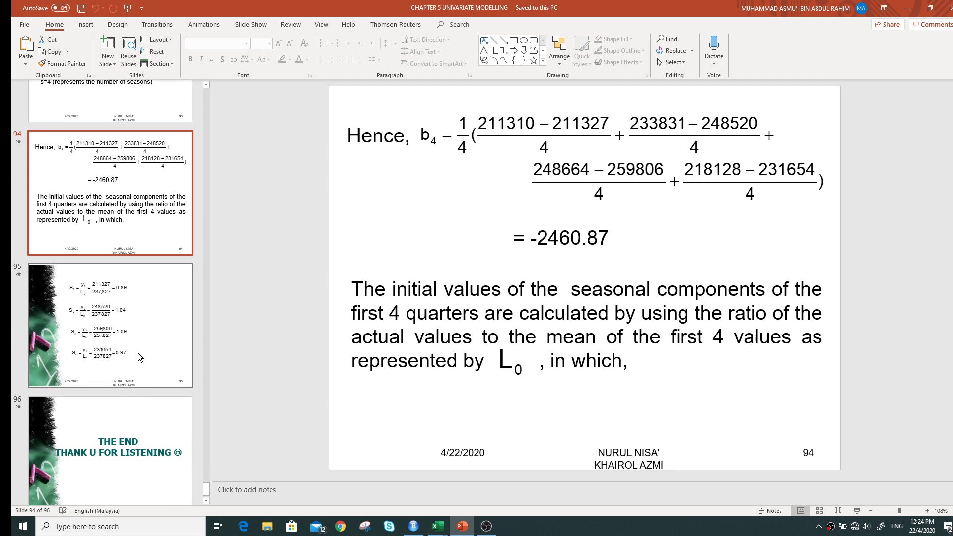
pyautogui.click(137, 352)
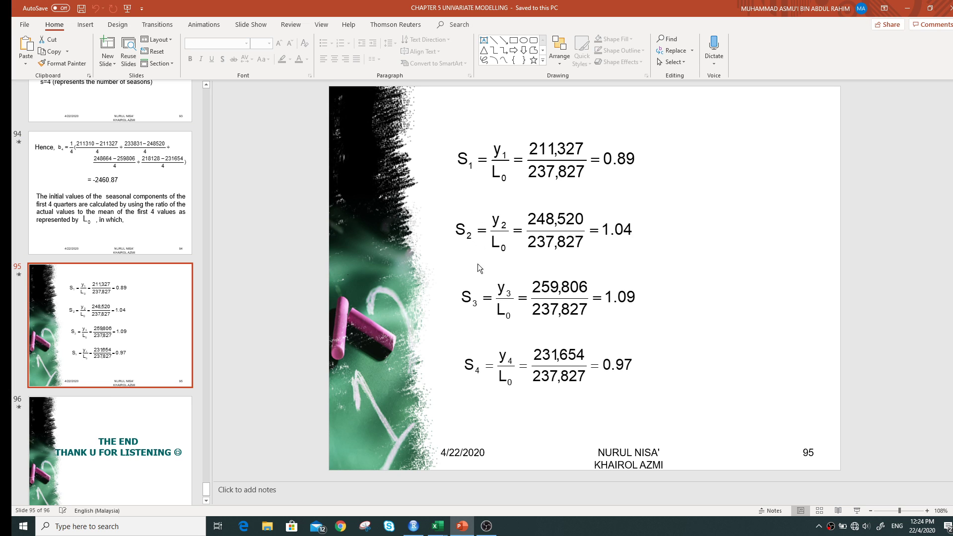
pyautogui.click(916, 11)
# Start a formula in G3, recheck the seasonal ratios on slide 95 in PowerPoint, and return to the Excel workbook.
pyautogui.click(247, 261)
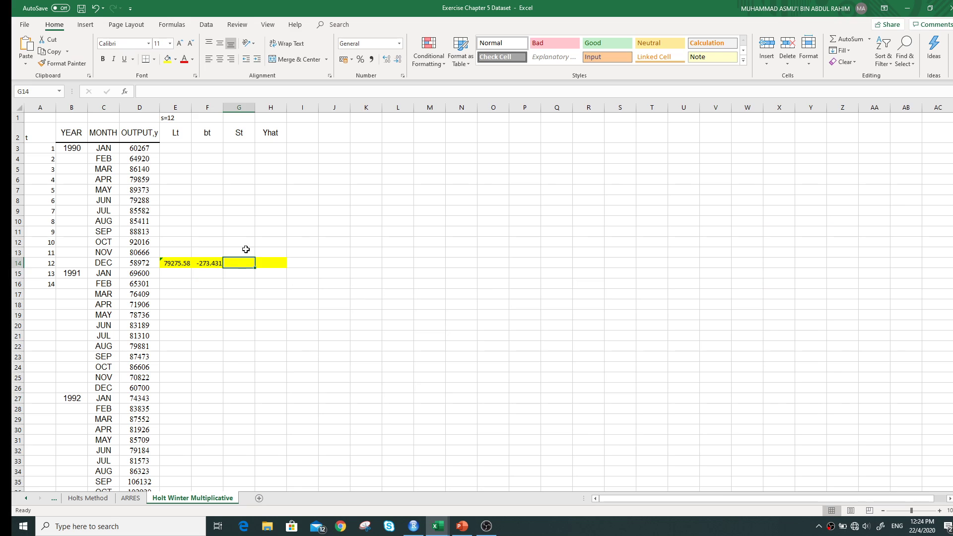
pyautogui.click(233, 147)
pyautogui.click(264, 95)
pyautogui.write('=')
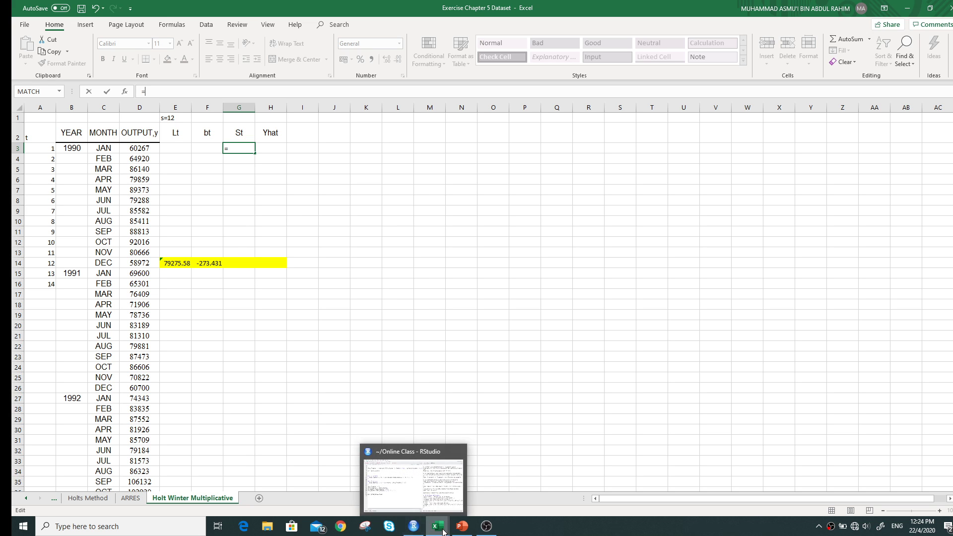
pyautogui.click(462, 526)
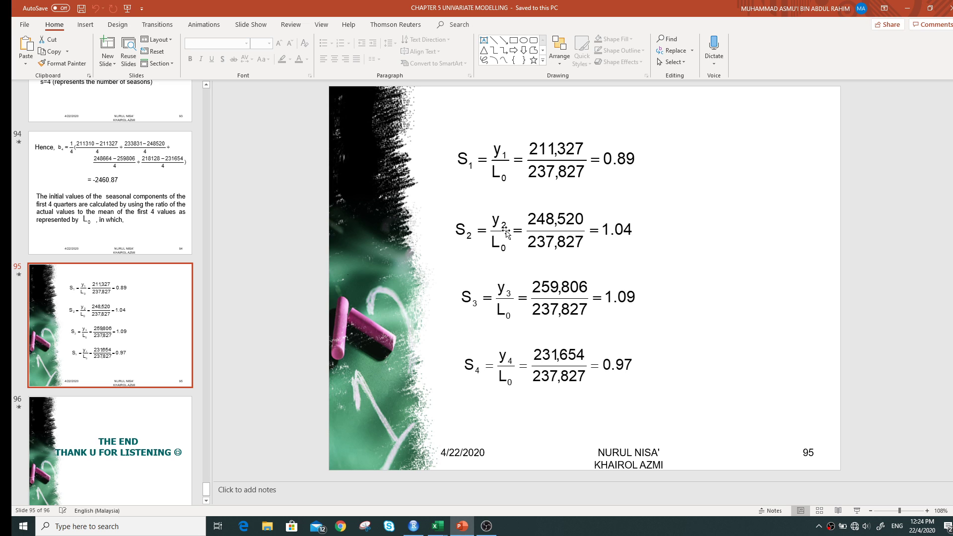
pyautogui.click(899, 14)
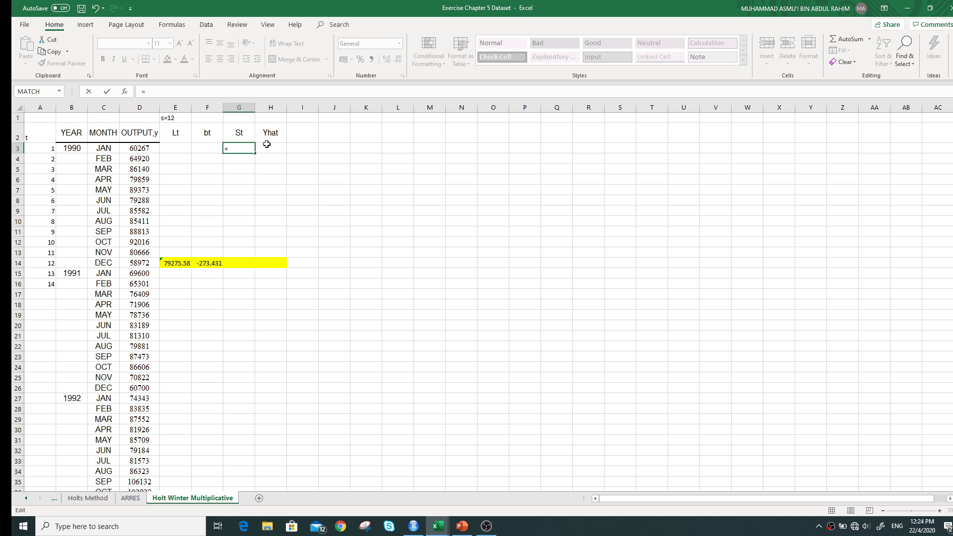
# Compute the January seasonal value in G3 as =D3/$E$14 and fill the formula down to G14.
pyautogui.click(142, 147)
pyautogui.write('/')
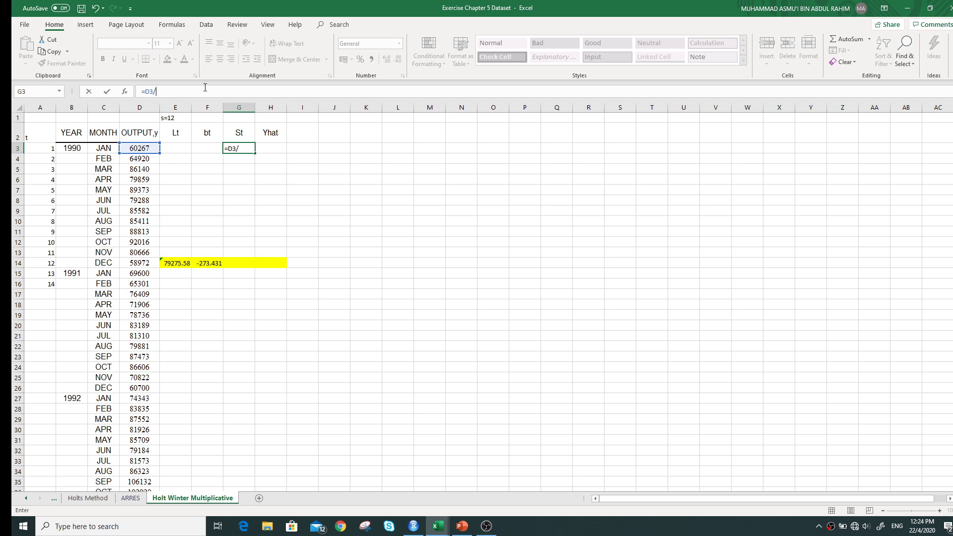
pyautogui.click(177, 263)
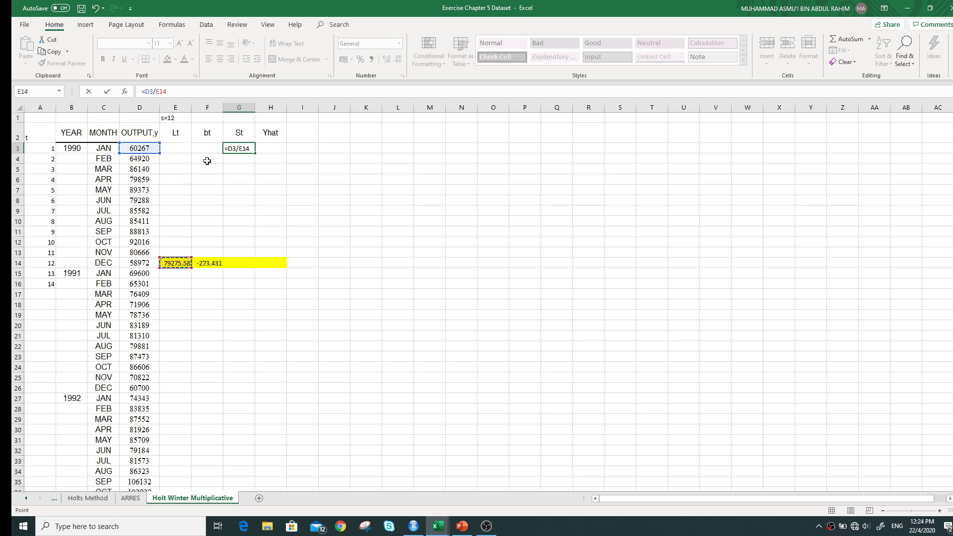
pyautogui.click(157, 91)
pyautogui.write('$E$')
pyautogui.press('Return')
pyautogui.click(251, 149)
pyautogui.moveTo(257, 148); pyautogui.dragTo(248, 265)
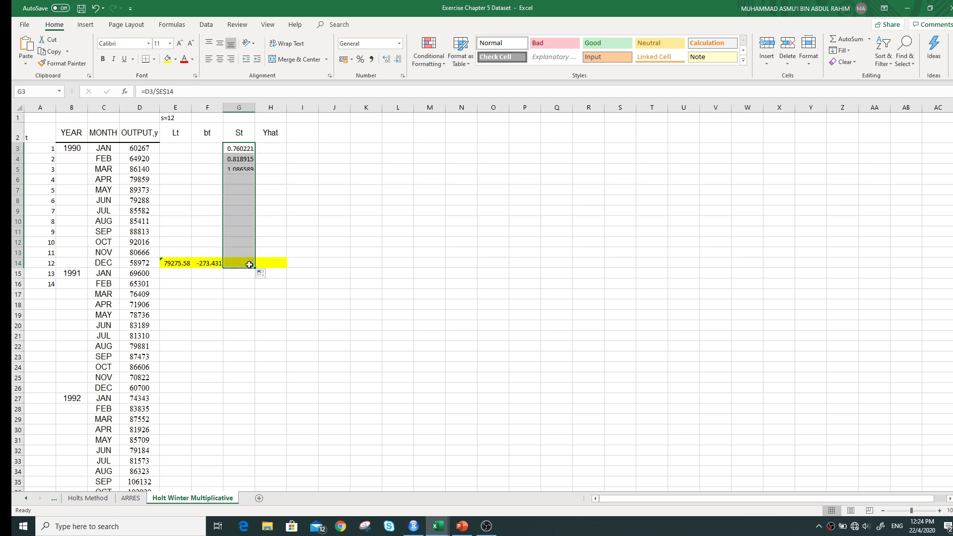
# Snap the Excel window to half of the screen to make room for the lecture slides beside it.
pyautogui.click(277, 274)
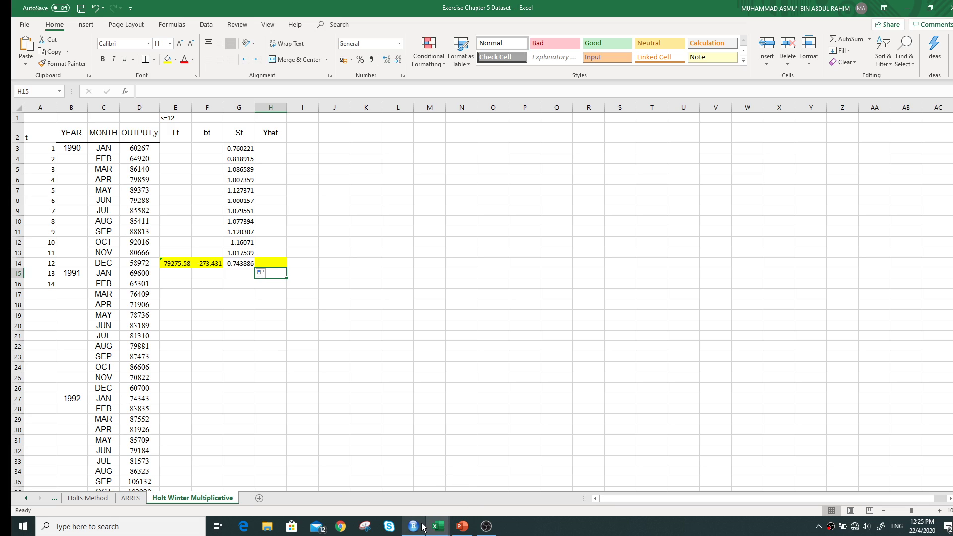
pyautogui.moveTo(639, 4); pyautogui.dragTo(951, 119)
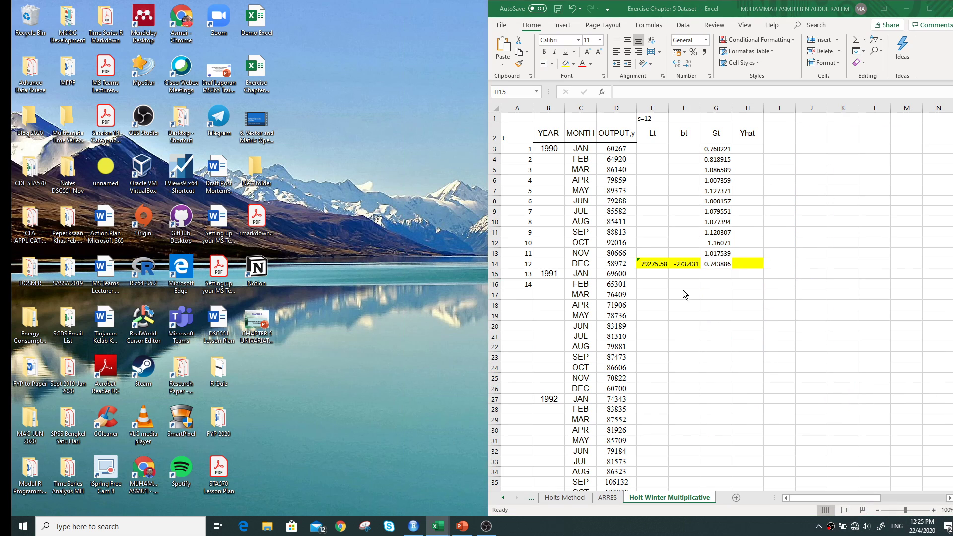
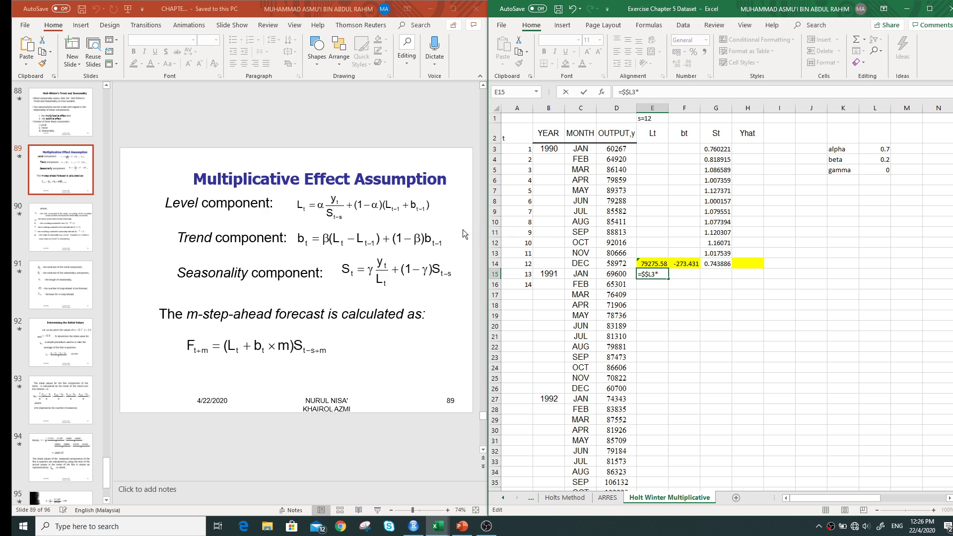
# Extend the E15 level formula with the January 1991 output divided by the January 1990 seasonal value, (D15/G3.
pyautogui.click(616, 275)
pyautogui.write('/')
pyautogui.click(649, 91)
pyautogui.write('(')
pyautogui.click(727, 150)
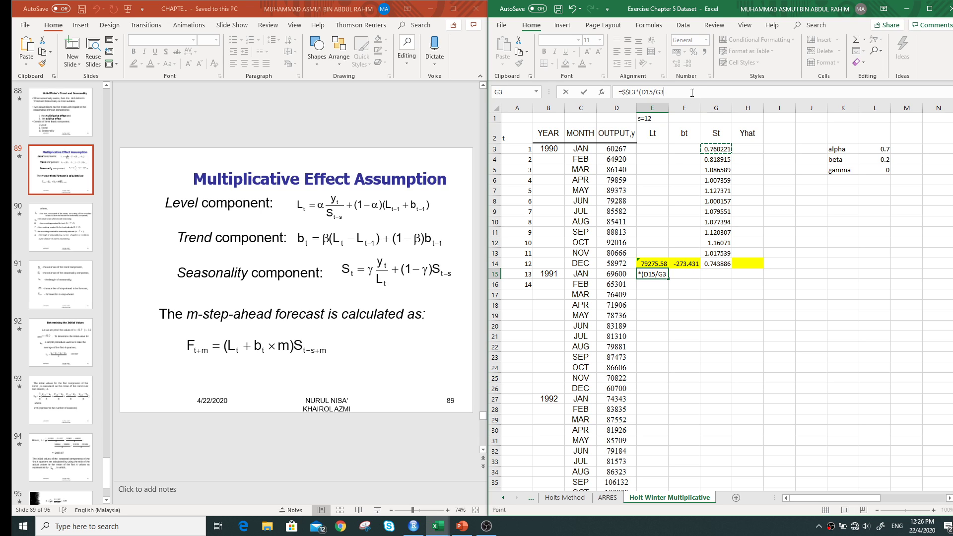
# Close the bracket in the E15 level formula, add +(1-$$L3)*(E14+F14), and try to enter it.
pyautogui.write(')+(1-')
pyautogui.click(697, 91)
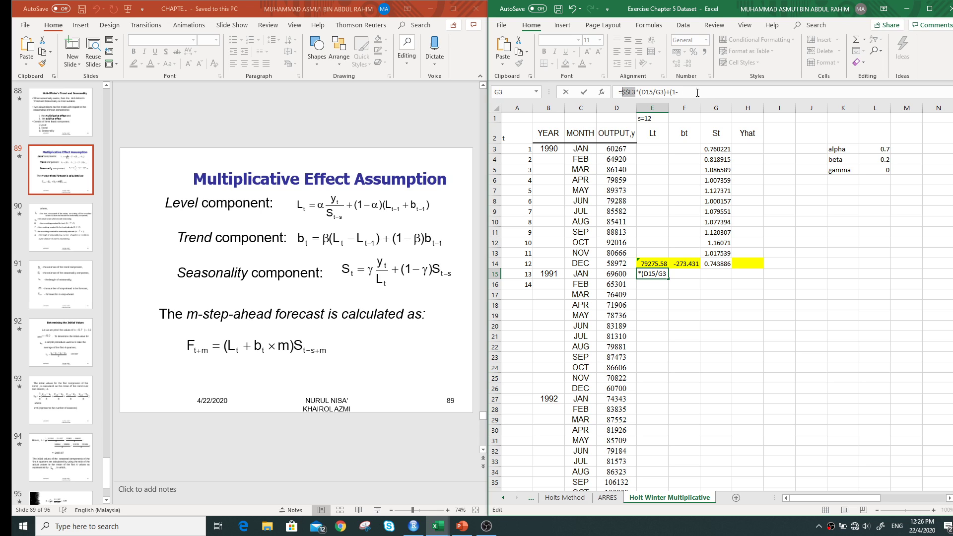
pyautogui.write('$$L3)*(')
pyautogui.click(657, 265)
pyautogui.write('+')
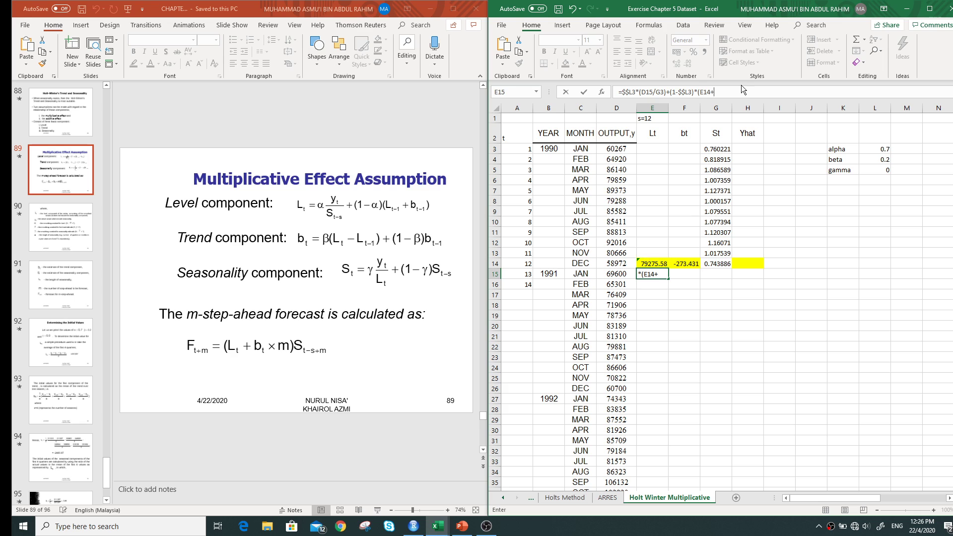
pyautogui.click(690, 263)
pyautogui.write(')')
pyautogui.press('Return')
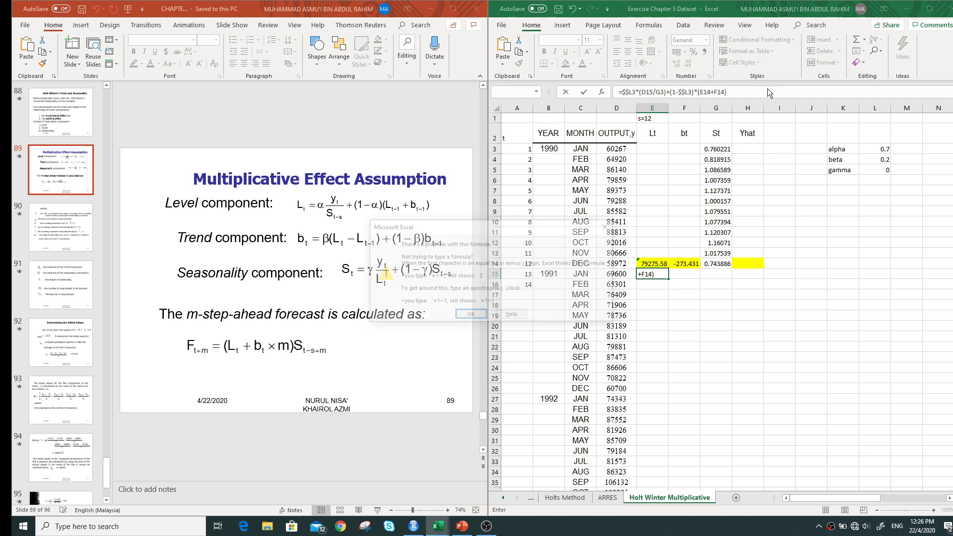
pyautogui.press('Return')
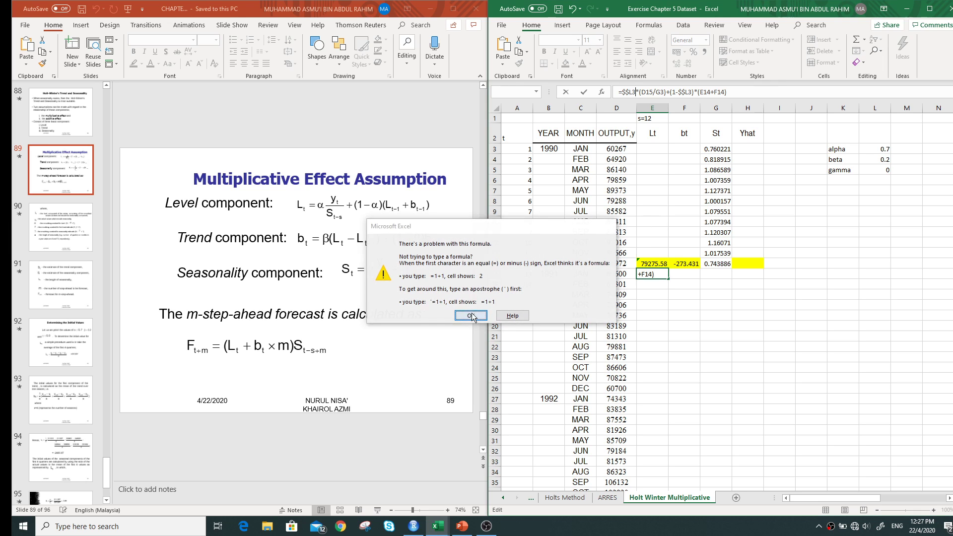
pyautogui.click(734, 92)
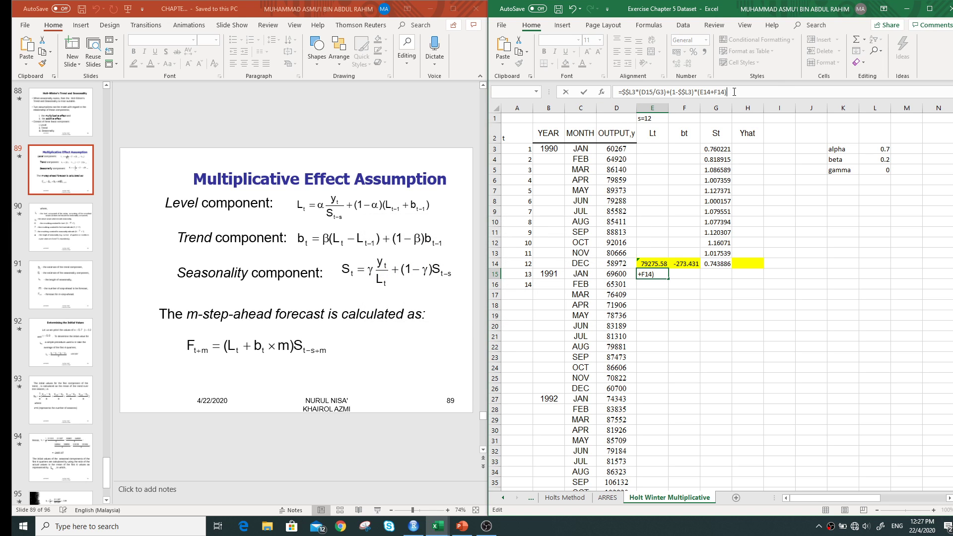
pyautogui.press('Return')
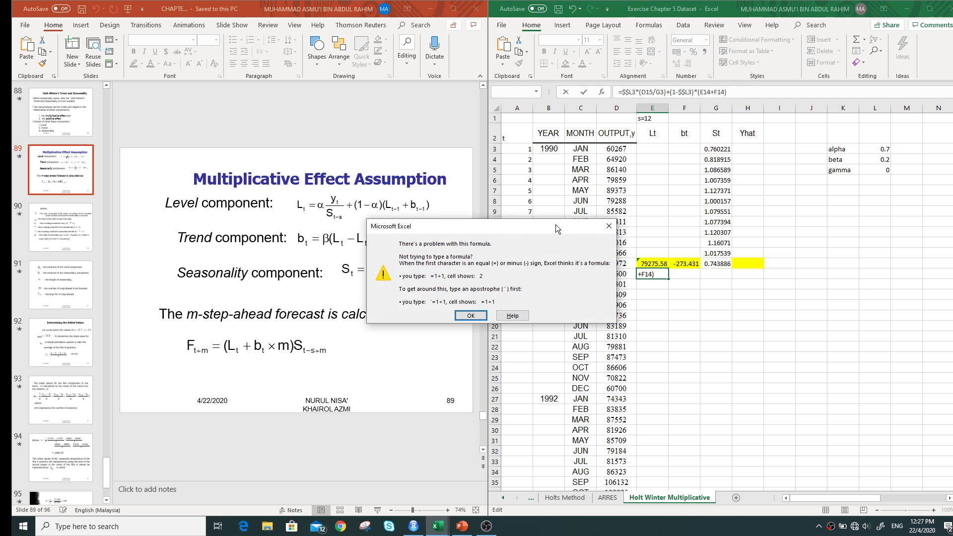
pyautogui.click(471, 316)
# Remove both malformed $$L3 alpha references from the E15 level formula.
pyautogui.click(627, 92)
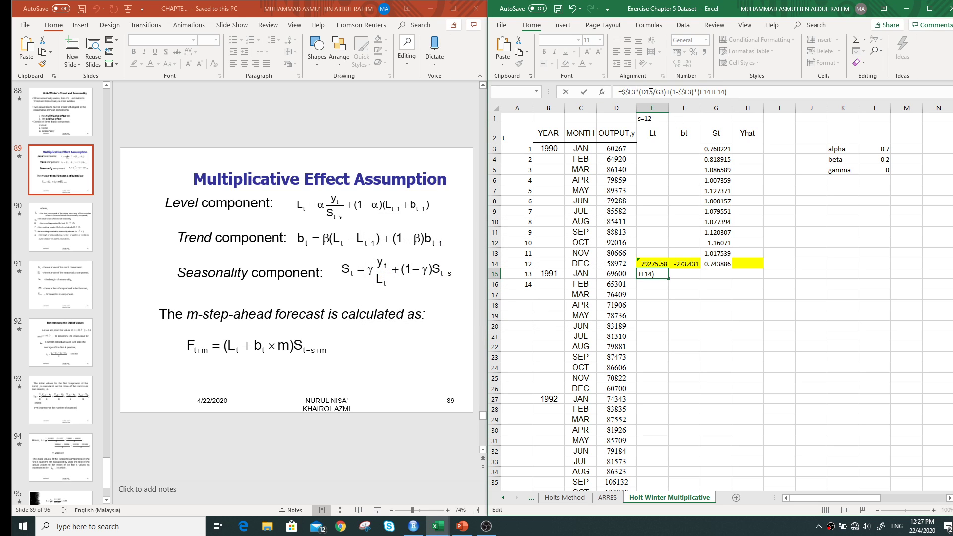
pyautogui.press('BackSpace')
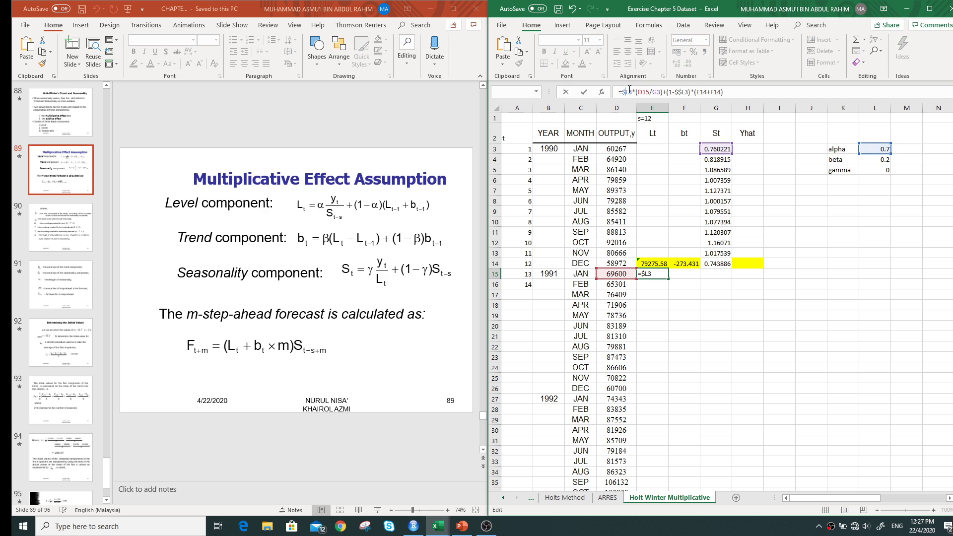
pyautogui.click(691, 91)
pyautogui.press('BackSpace')
pyautogui.press('BackSpace')
pyautogui.press('BackSpace')
pyautogui.press('BackSpace')
pyautogui.click(634, 92)
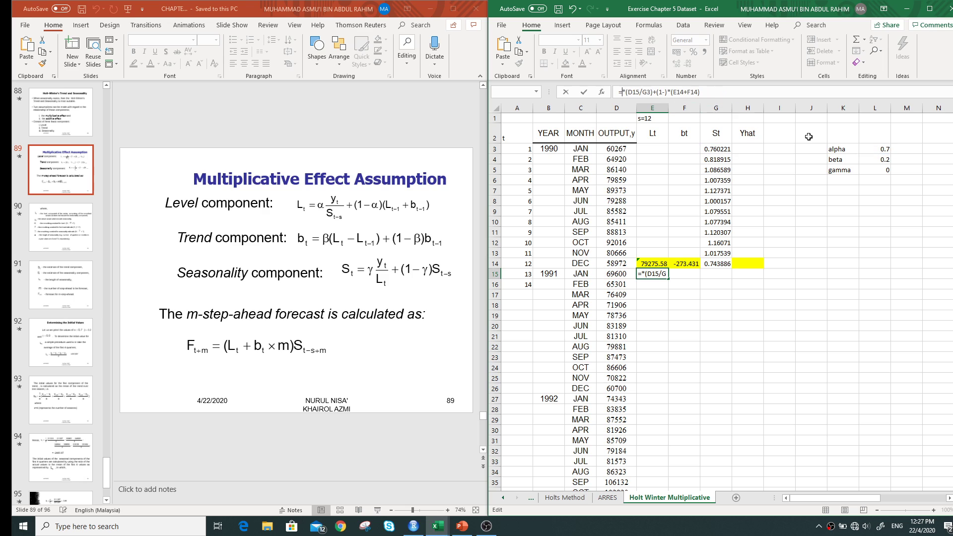
# Insert the alpha cell as the absolute reference $L$3 at the start of the E15 formula.
pyautogui.click(874, 149)
pyautogui.click(624, 93)
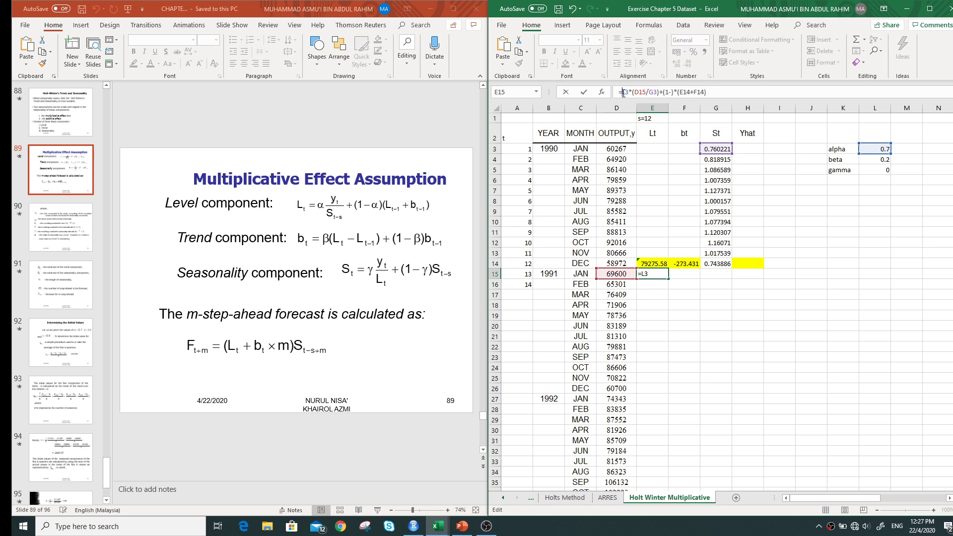
pyautogui.write('$')
pyautogui.press('Right')
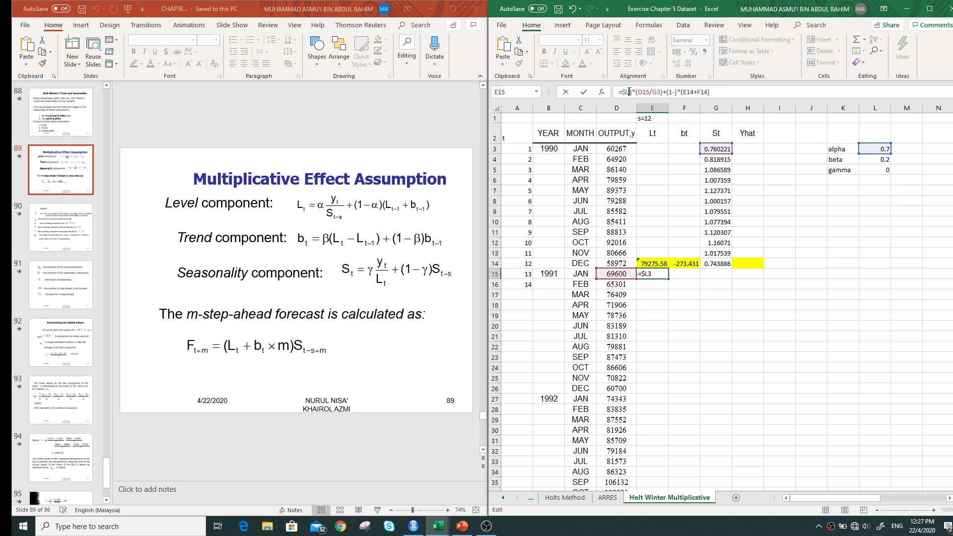
pyautogui.write('$')
# Copy $L$3 into the (1-) bracket so E15 reads =$L$3*(D15/G3)+(1-$L$3)*(E14+F14), and enter the formula.
pyautogui.moveTo(636, 93); pyautogui.dragTo(621, 93)
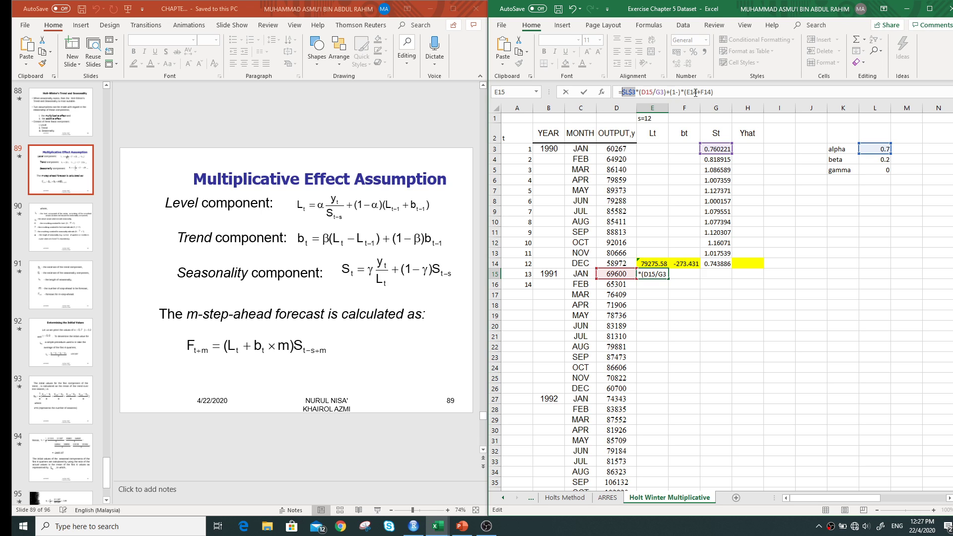
pyautogui.hotkey('ctrl', 'c')
pyautogui.click(678, 93)
pyautogui.hotkey('ctrl', 'v')
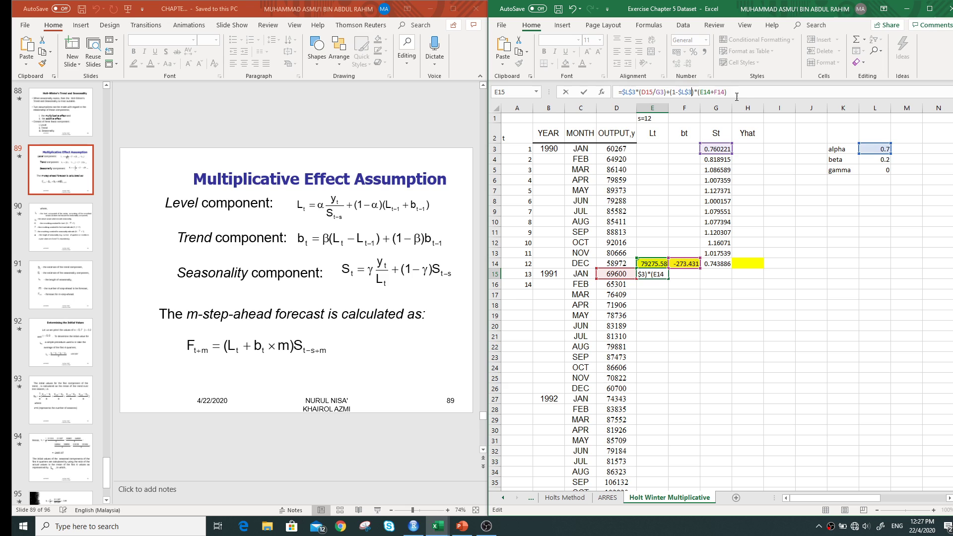
pyautogui.click(745, 94)
pyautogui.press('Return')
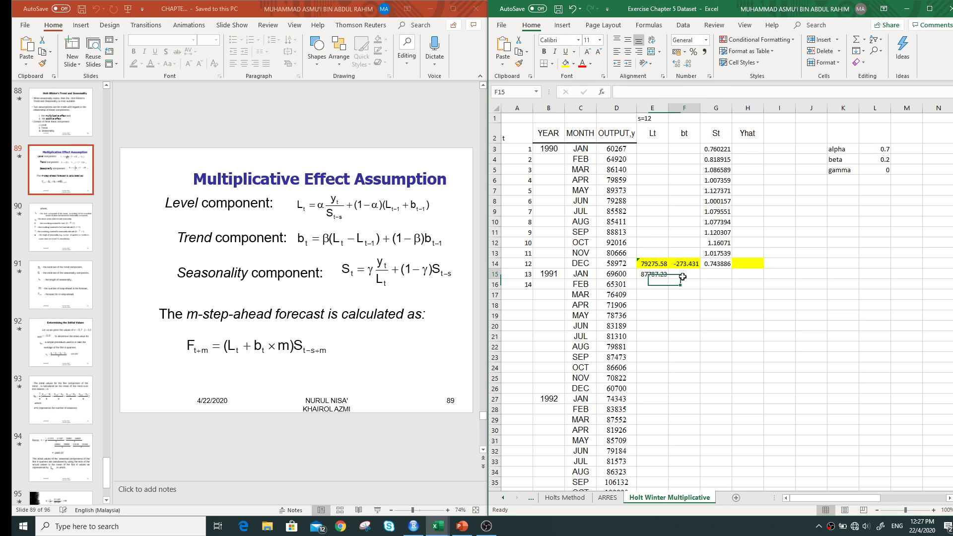
# Start the January 1991 trend formula in F15 as beta times the change in level, =L4*(E15-E14).
pyautogui.click(680, 276)
pyautogui.click(673, 92)
pyautogui.write('=')
pyautogui.click(876, 160)
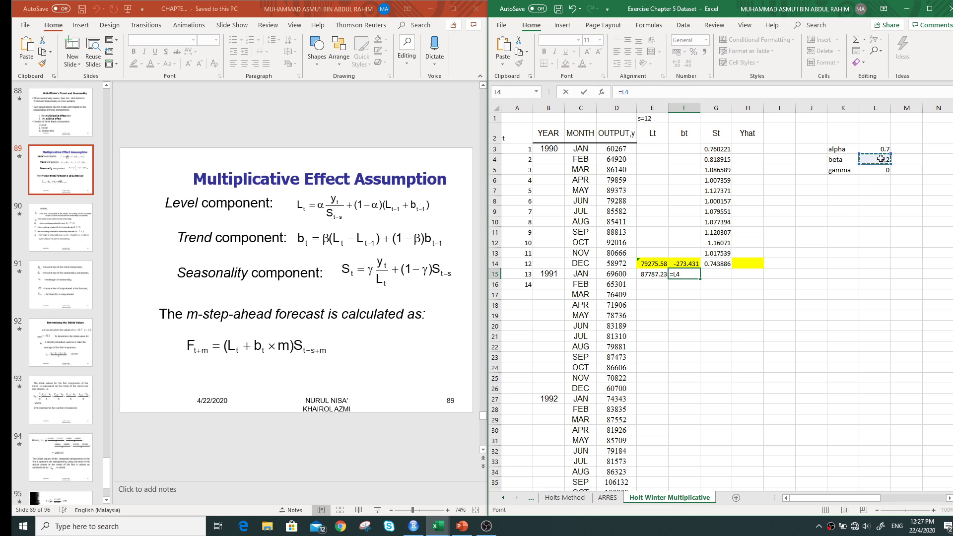
pyautogui.write('*(')
pyautogui.click(652, 276)
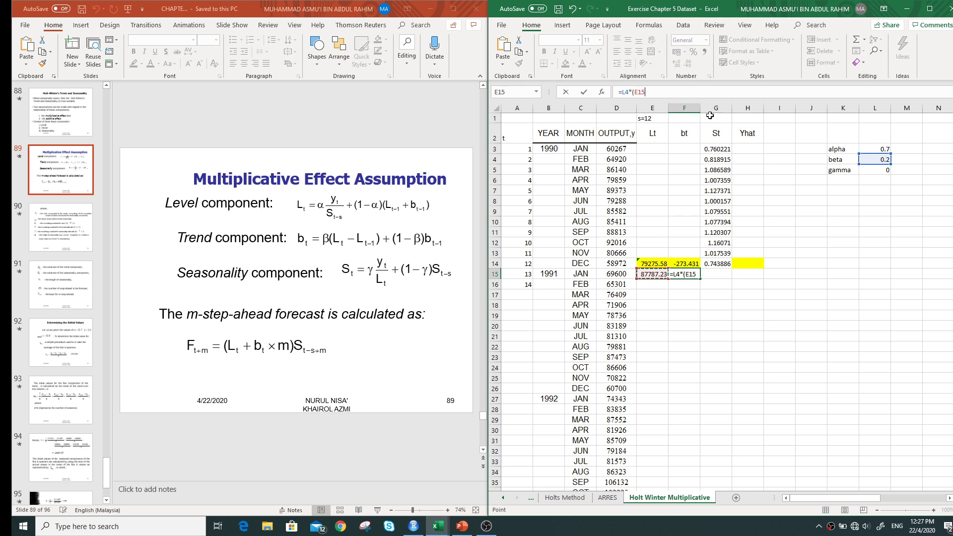
pyautogui.write('-')
pyautogui.click(654, 264)
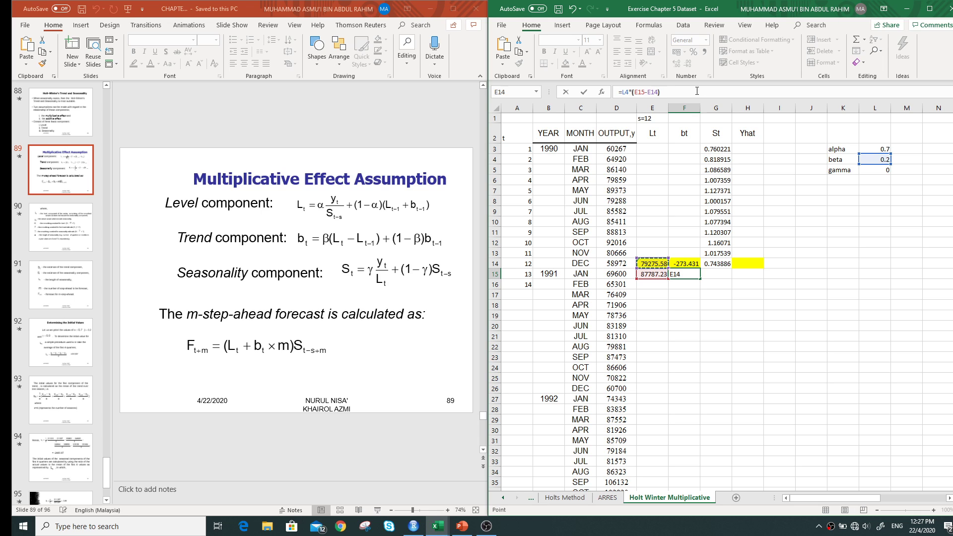
pyautogui.write(')')
# Make the beta reference in the F15 trend formula absolute as $L$4.
pyautogui.click(630, 94)
pyautogui.press('Left')
pyautogui.press('Left')
pyautogui.write('$')
pyautogui.click(629, 93)
pyautogui.write('$')
# Append +(1-$L$4)*F14 to the F15 trend formula and enter it.
pyautogui.moveTo(635, 93); pyautogui.dragTo(623, 93)
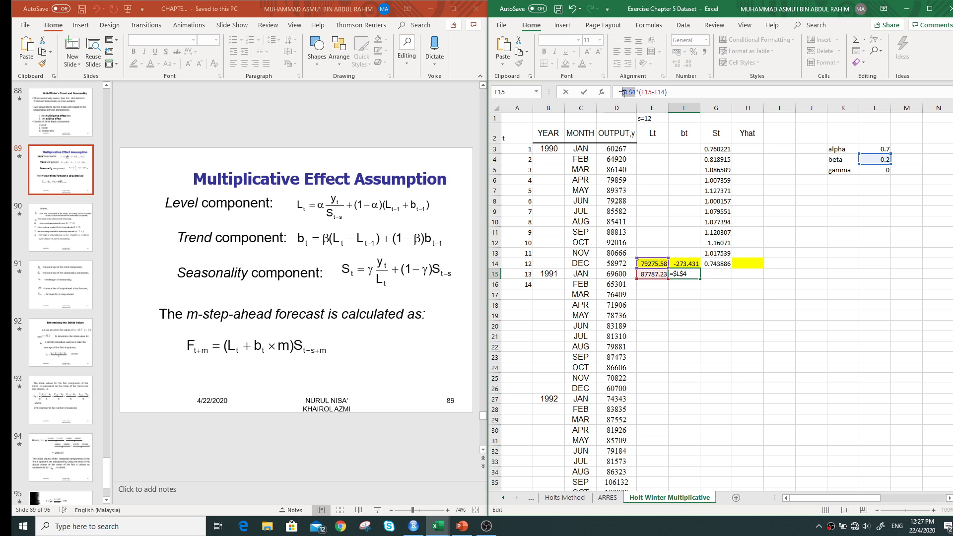
pyautogui.click(718, 93)
pyautogui.write('+(1-$L$4)*')
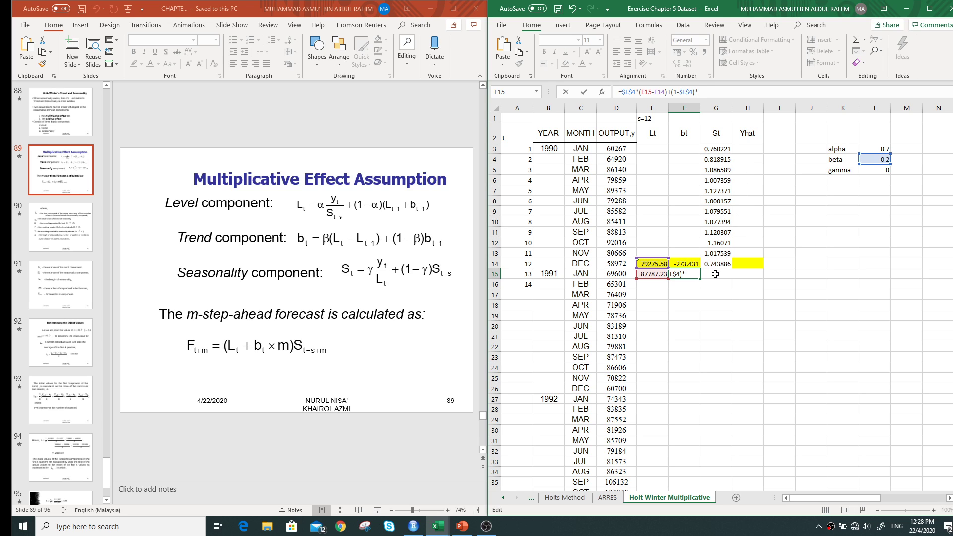
pyautogui.click(696, 264)
pyautogui.press('Return')
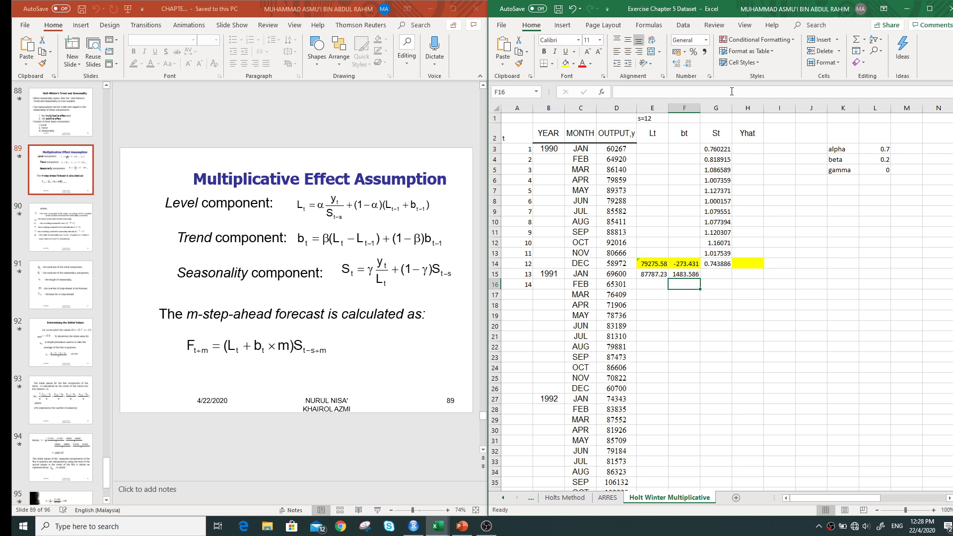
# Start the January 1991 seasonal formula in G15 as gamma times output over level, =L5*(D15/E15.
pyautogui.click(721, 273)
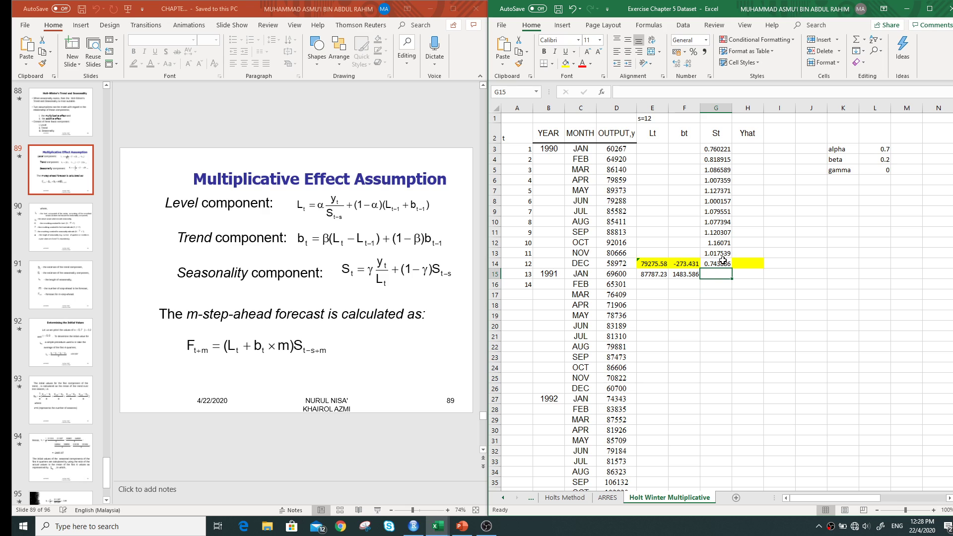
pyautogui.click(726, 97)
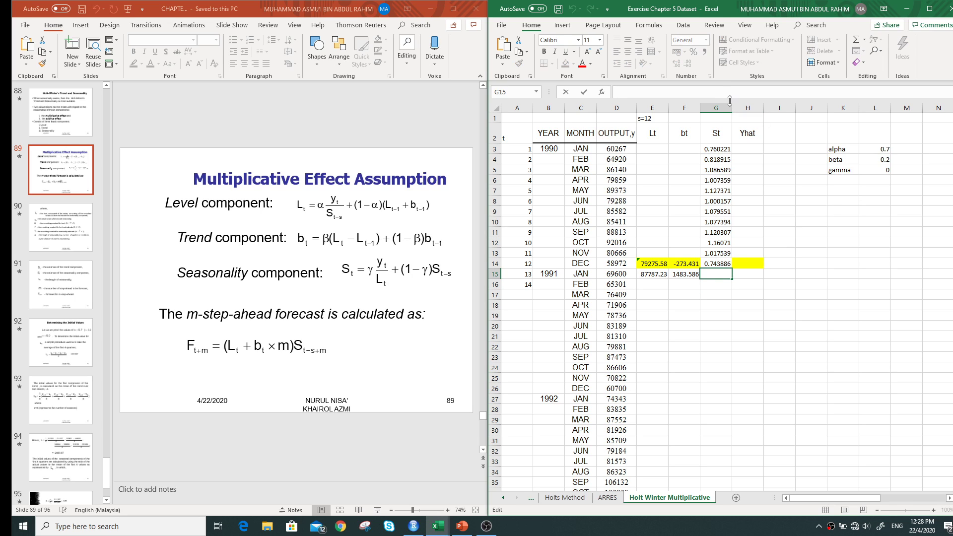
pyautogui.write('=')
pyautogui.click(876, 170)
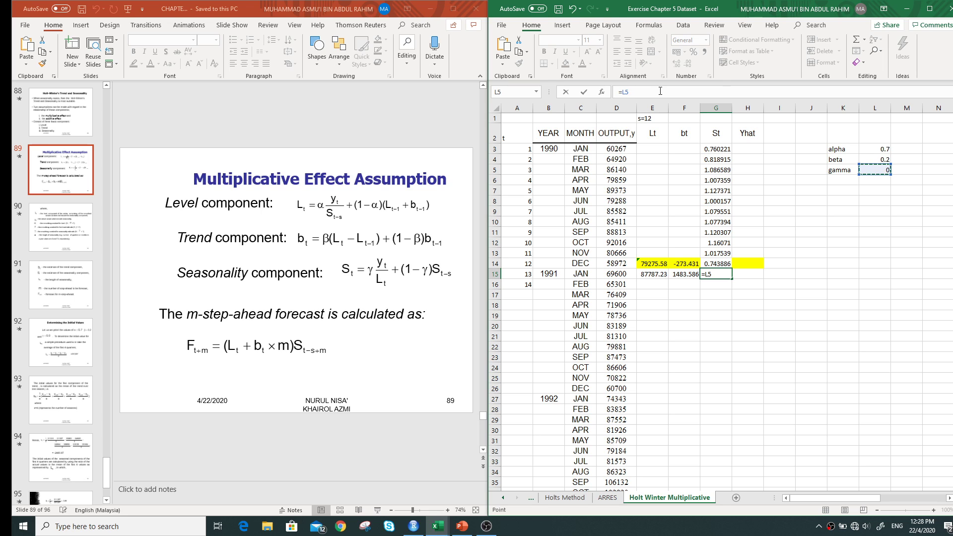
pyautogui.write('*(')
pyautogui.click(616, 274)
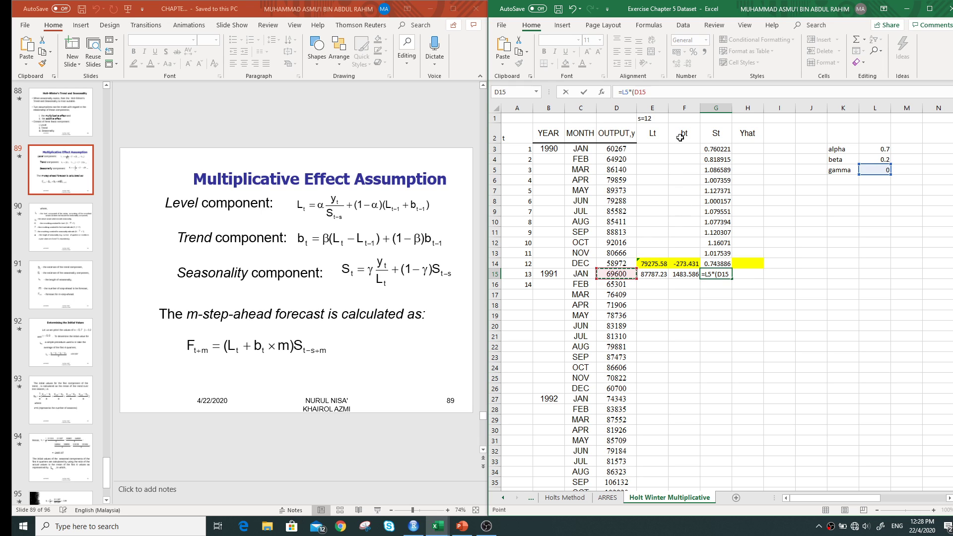
pyautogui.write('/')
pyautogui.click(651, 277)
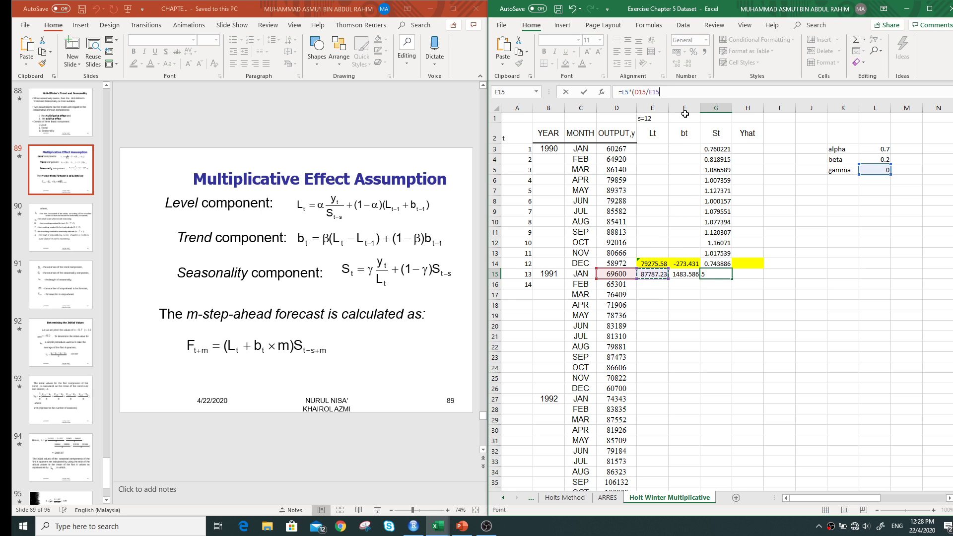
# Close the bracket in the G15 seasonal formula and add the previous-season term +(1-L5)*G3.
pyautogui.write(')+(1-')
pyautogui.click(875, 170)
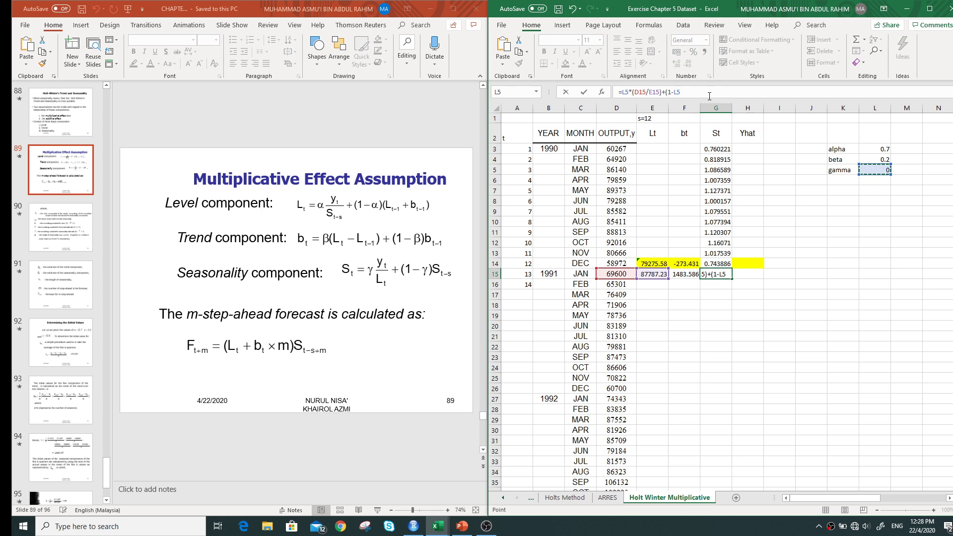
pyautogui.write(')*')
pyautogui.click(727, 149)
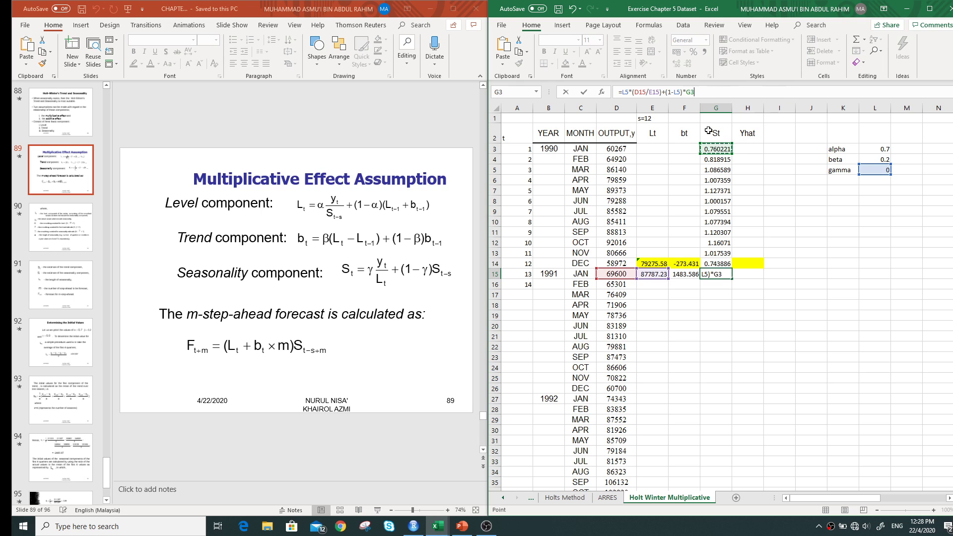
# Make both gamma references in the G15 formula absolute as $L$5 and enter the formula.
pyautogui.click(623, 93)
pyautogui.write('$')
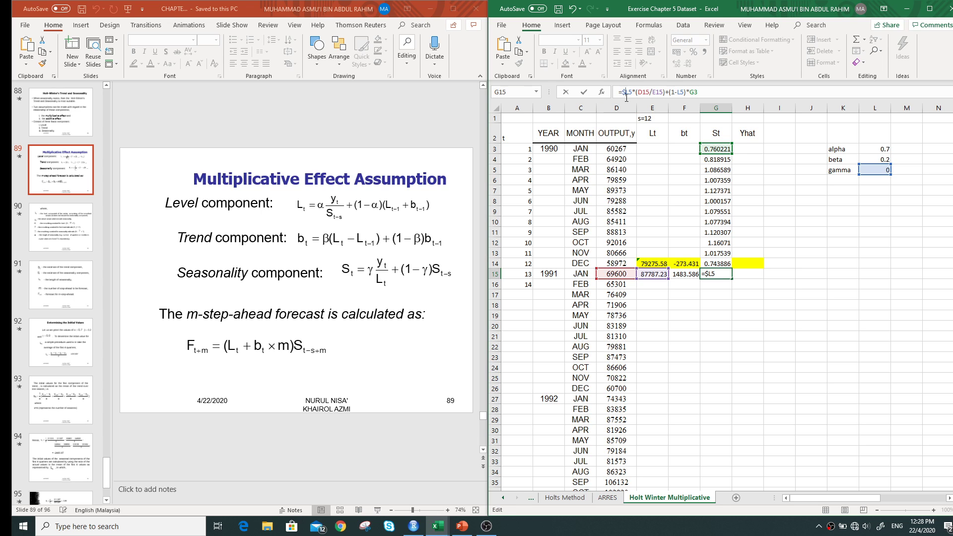
pyautogui.click(629, 93)
pyautogui.write('$')
pyautogui.click(680, 93)
pyautogui.write('$')
pyautogui.click(685, 92)
pyautogui.write('$L$')
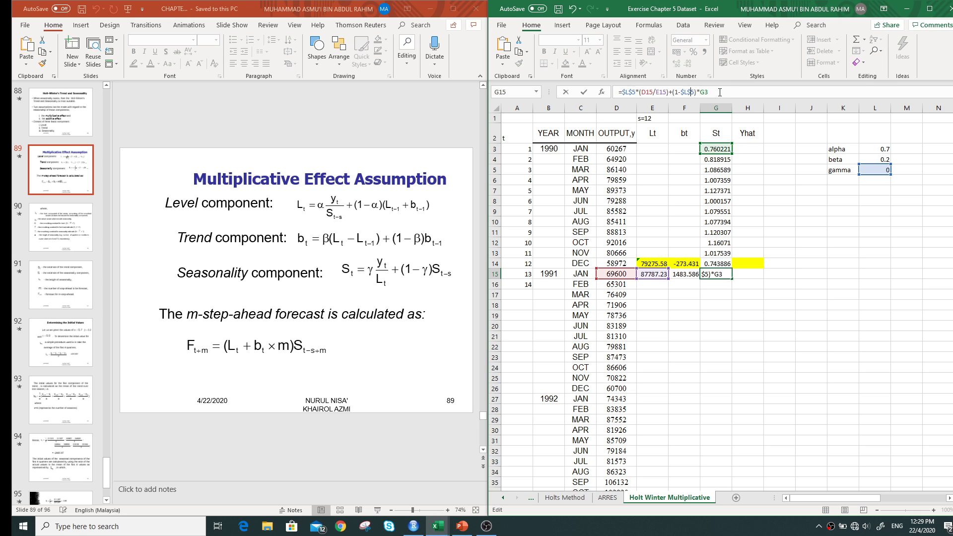
pyautogui.press('Return')
# Enter the January 1991 forecast formula =(E14+F14*1)*G3 in H15.
pyautogui.click(746, 277)
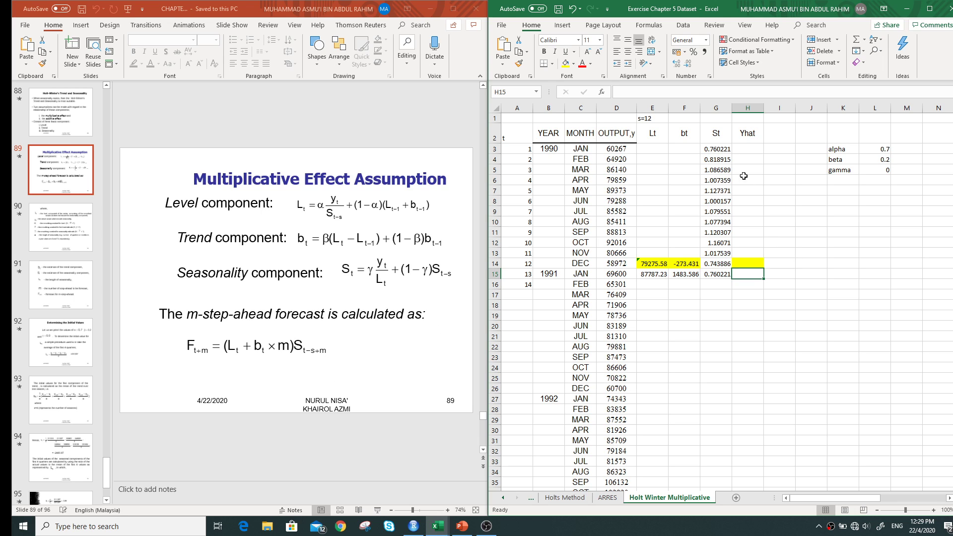
pyautogui.click(692, 94)
pyautogui.write('=(')
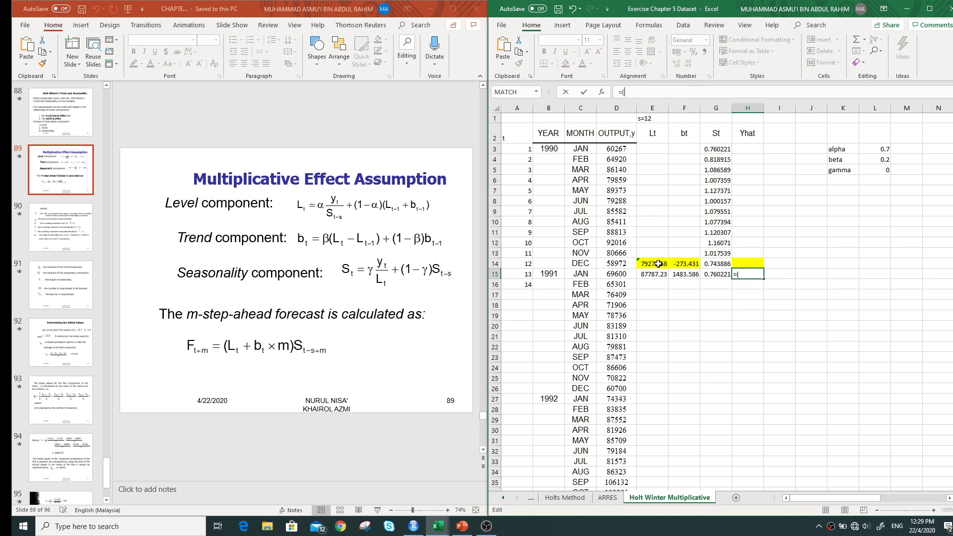
pyautogui.click(658, 264)
pyautogui.write('+')
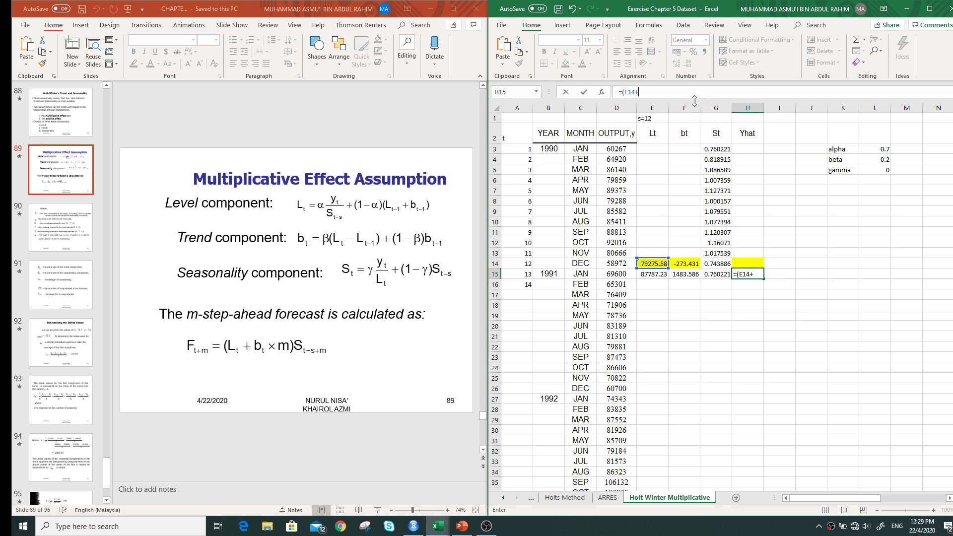
pyautogui.click(696, 263)
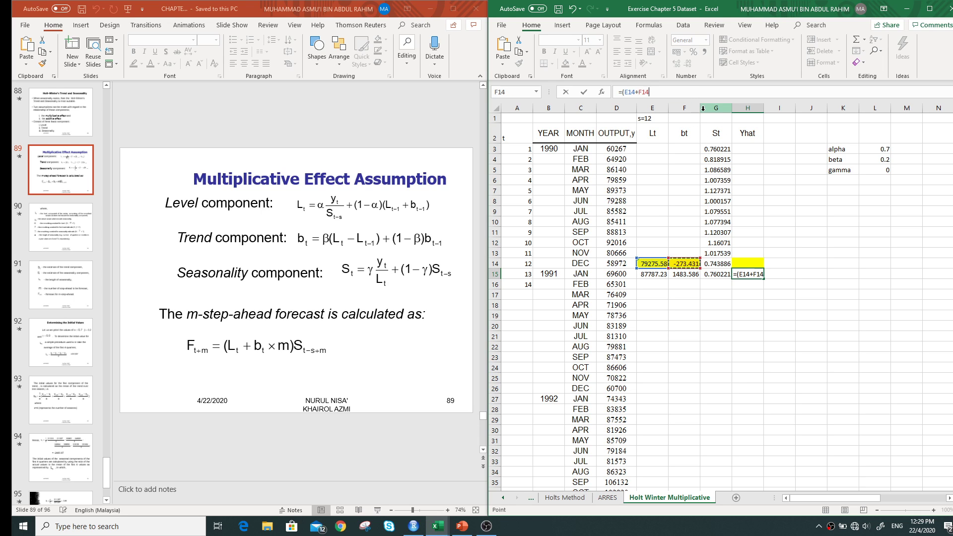
pyautogui.write('*')
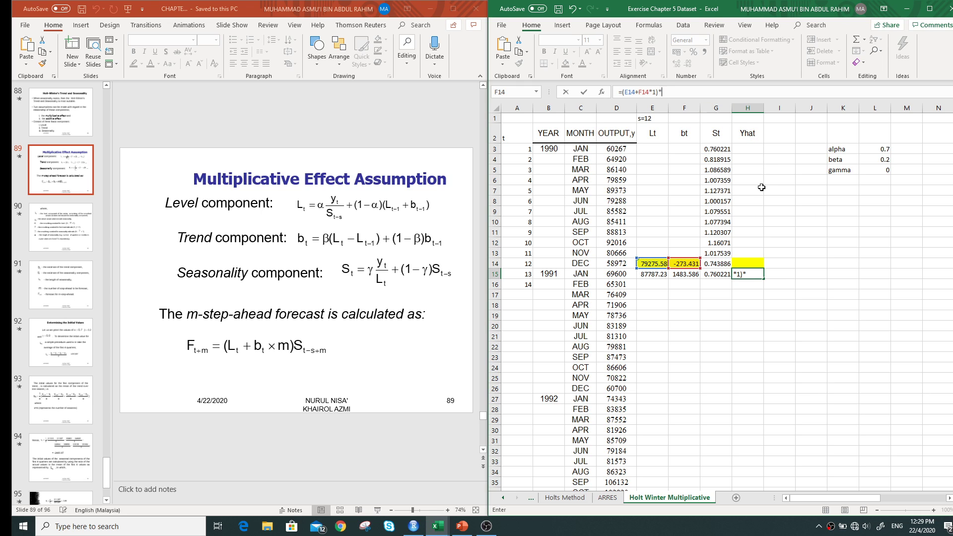
pyautogui.click(723, 150)
pyautogui.press('Return')
# Fill the level formula in E15 and the trend formula in F15 down to row 98.
pyautogui.click(658, 273)
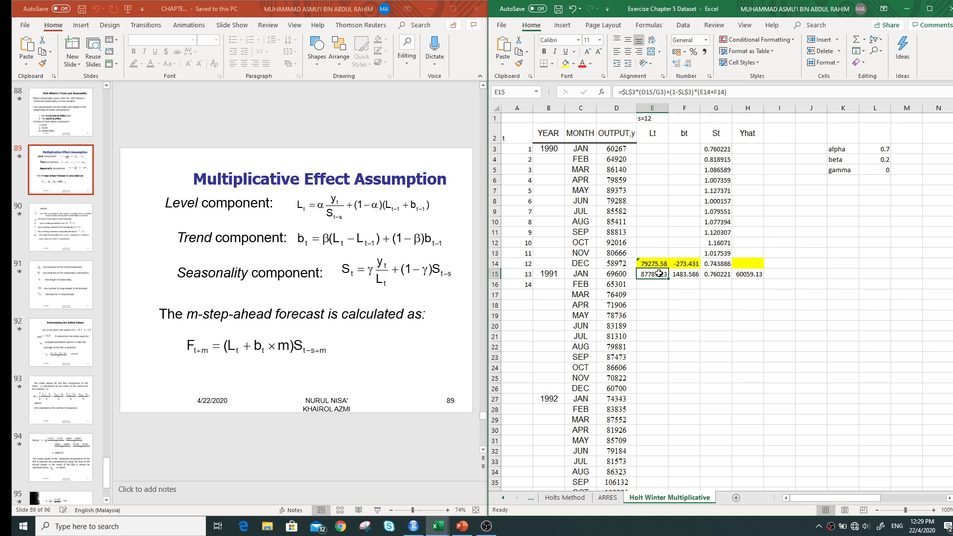
pyautogui.moveTo(667, 279); pyautogui.dragTo(683, 474)
pyautogui.scroll(19, 720, 219)
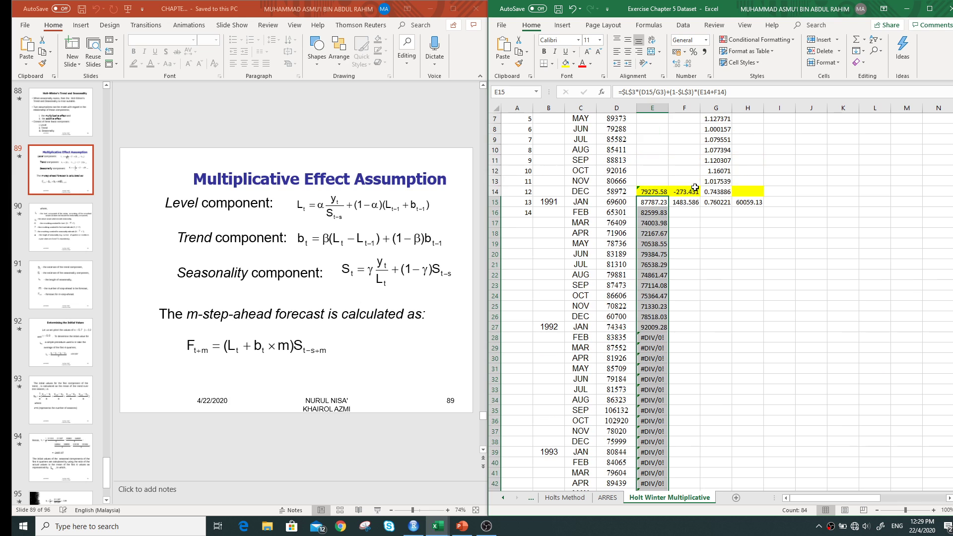
pyautogui.click(689, 203)
pyautogui.moveTo(701, 209); pyautogui.dragTo(706, 474)
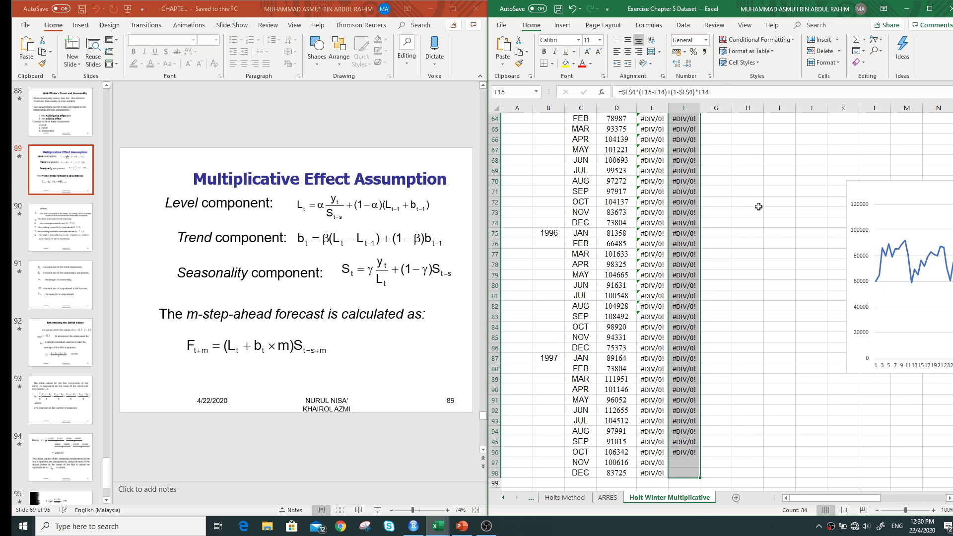
# Fill the seasonal formula in G15 and the forecast formula in H15 down to row 98.
pyautogui.scroll(12, 728, 179)
pyautogui.scroll(6, 727, 156)
pyautogui.click(718, 171)
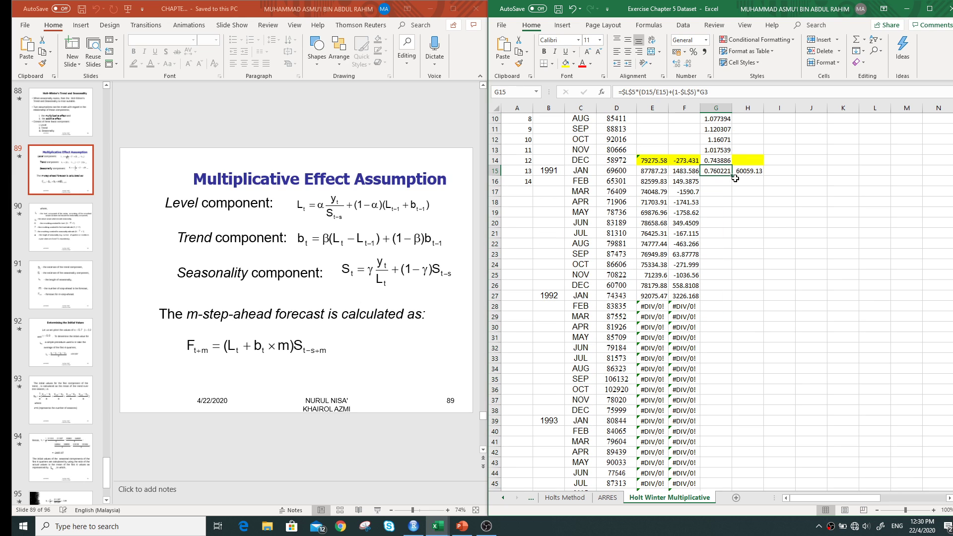
pyautogui.moveTo(732, 177); pyautogui.dragTo(748, 478)
pyautogui.scroll(20, 759, 246)
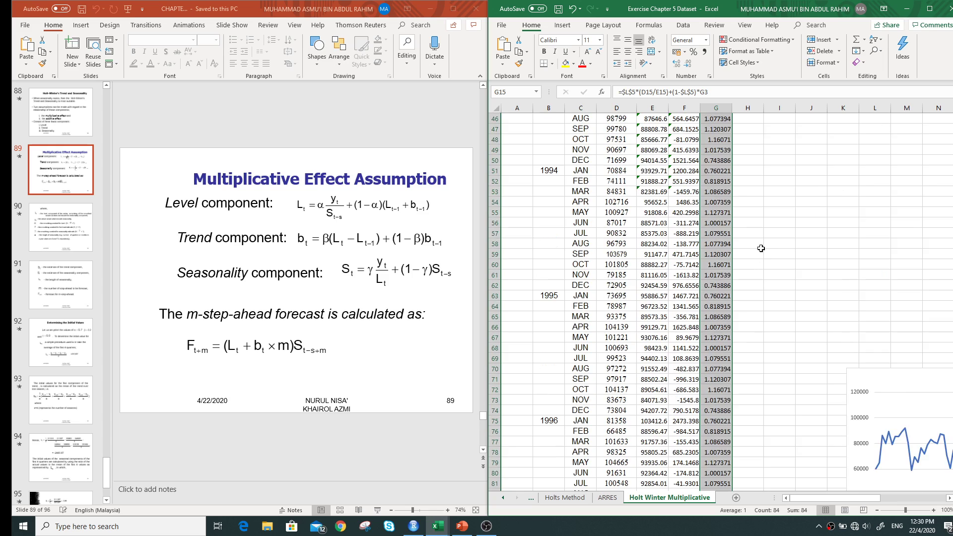
pyautogui.click(748, 231)
pyautogui.moveTo(763, 237); pyautogui.dragTo(759, 461)
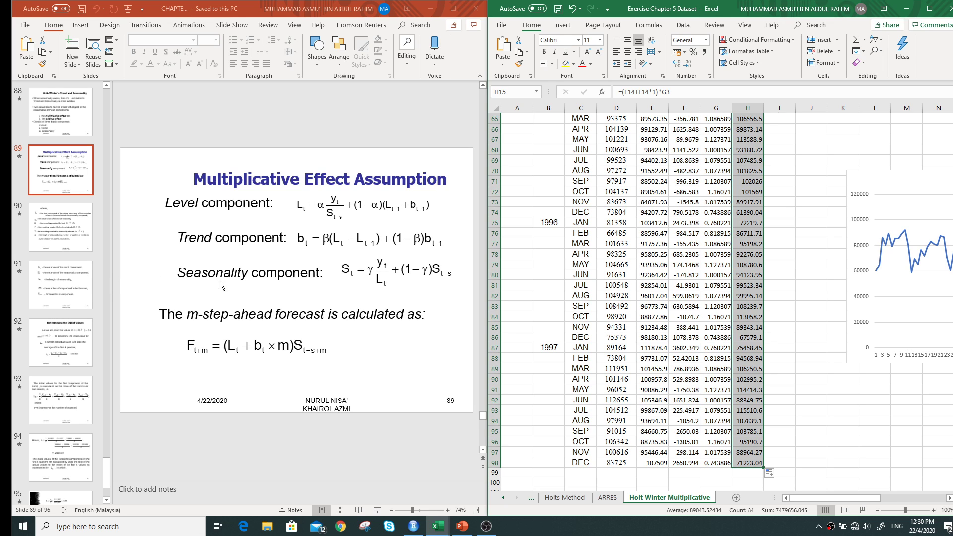
# Copy the 1997 month labels JAN to DEC into the rows starting at C99 and enter the year 1998 in B99.
pyautogui.scroll(-3, 729, 410)
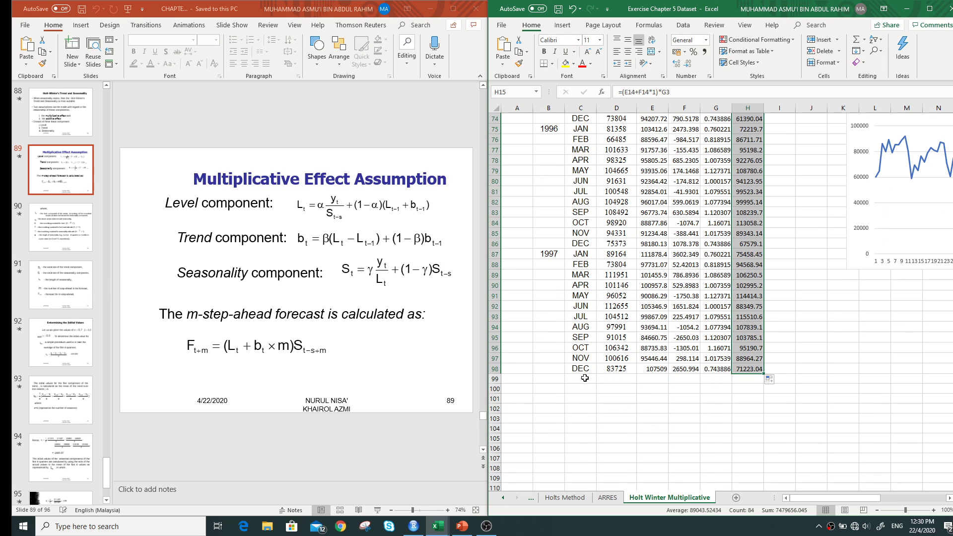
pyautogui.moveTo(586, 255); pyautogui.dragTo(572, 367)
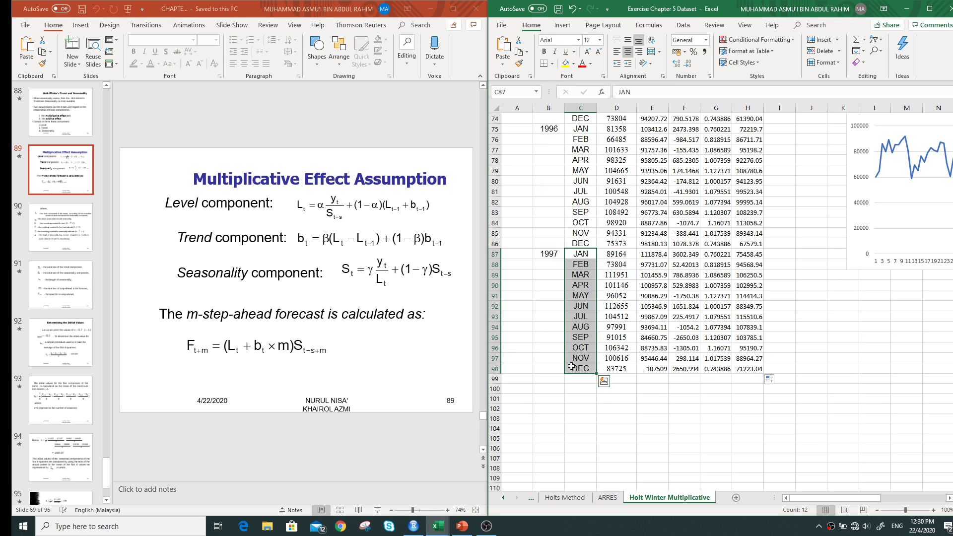
pyautogui.hotkey('ctrl', 'c')
pyautogui.click(581, 379)
pyautogui.hotkey('ctrl', 'v')
pyautogui.click(715, 421)
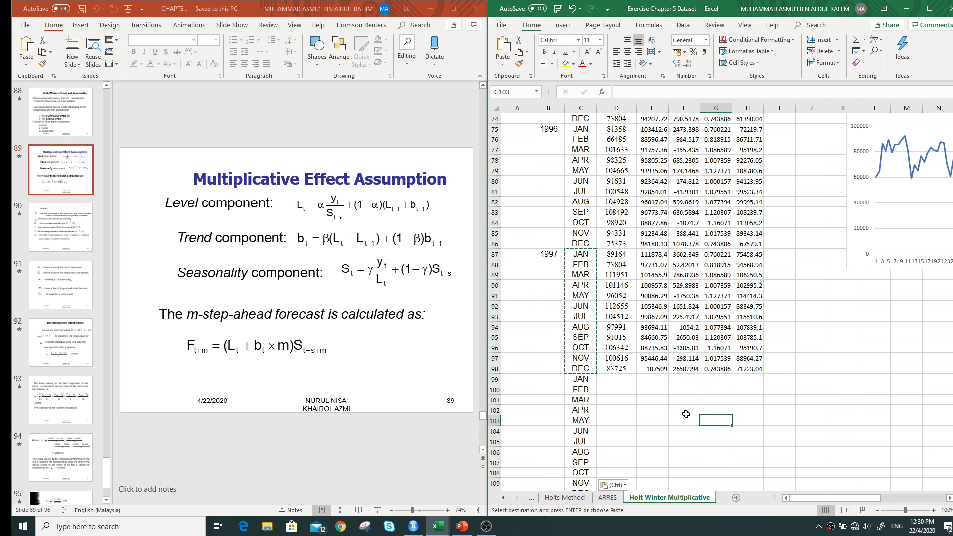
pyautogui.click(549, 380)
pyautogui.write('199')
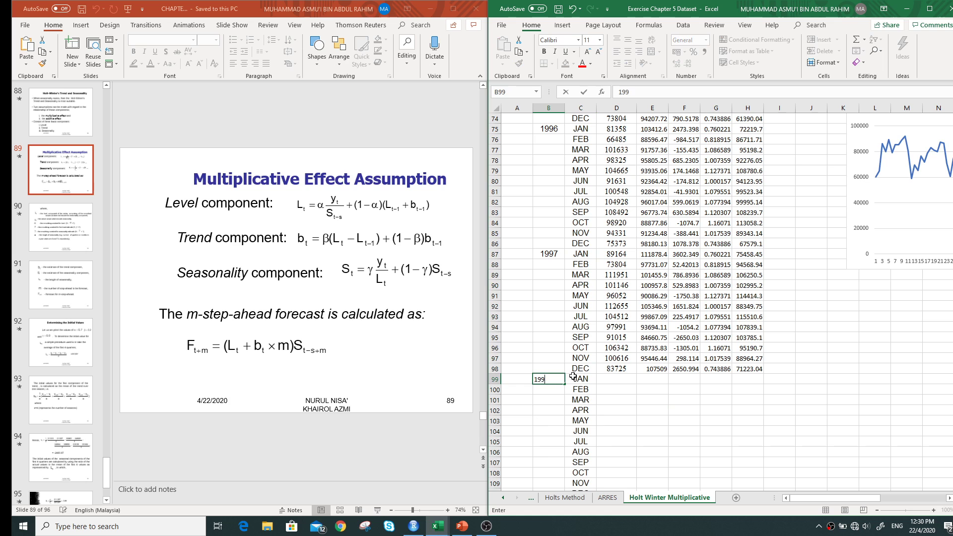
pyautogui.write('8')
pyautogui.click(707, 410)
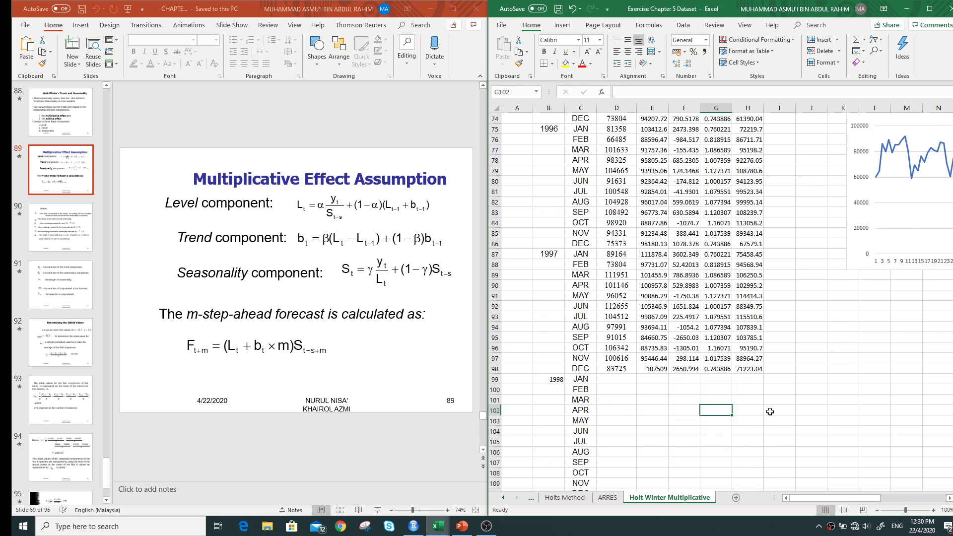
# Highlight the 1998 forecast cells H99:H110 with a yellow fill.
pyautogui.scroll(-1, 770, 411)
pyautogui.moveTo(747, 351); pyautogui.dragTo(751, 462)
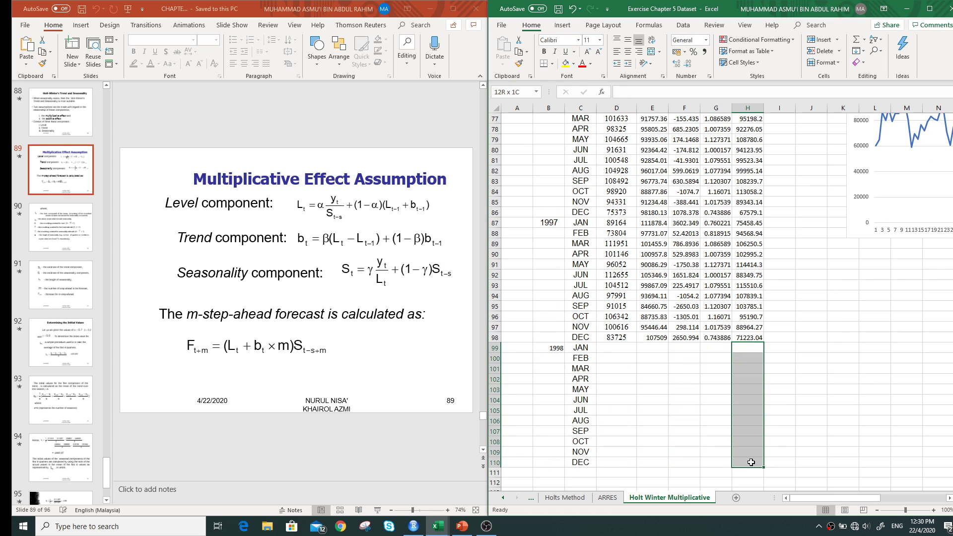
pyautogui.click(565, 63)
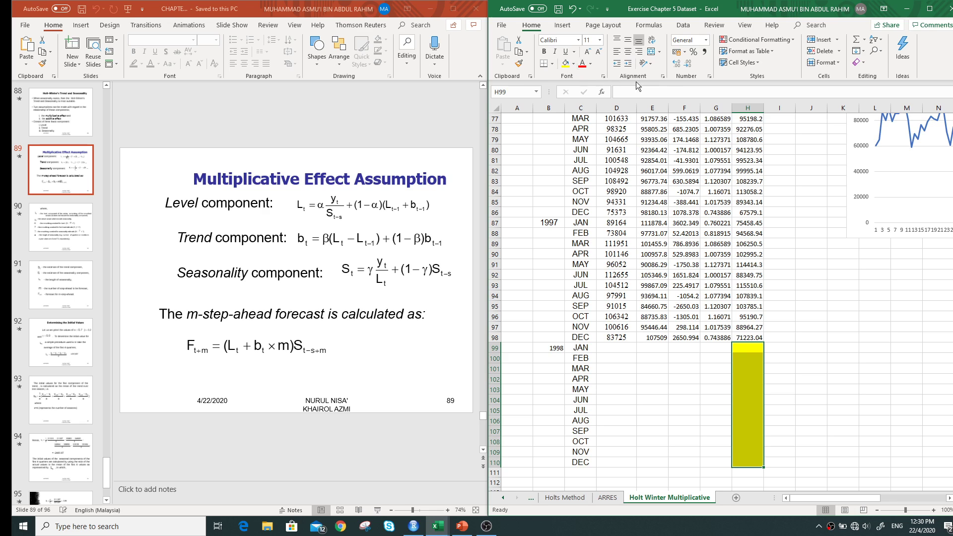
# Start the January 1998 forecast formula in H99 with the December 1997 level and trend, =(E98+F98*1).
pyautogui.click(749, 347)
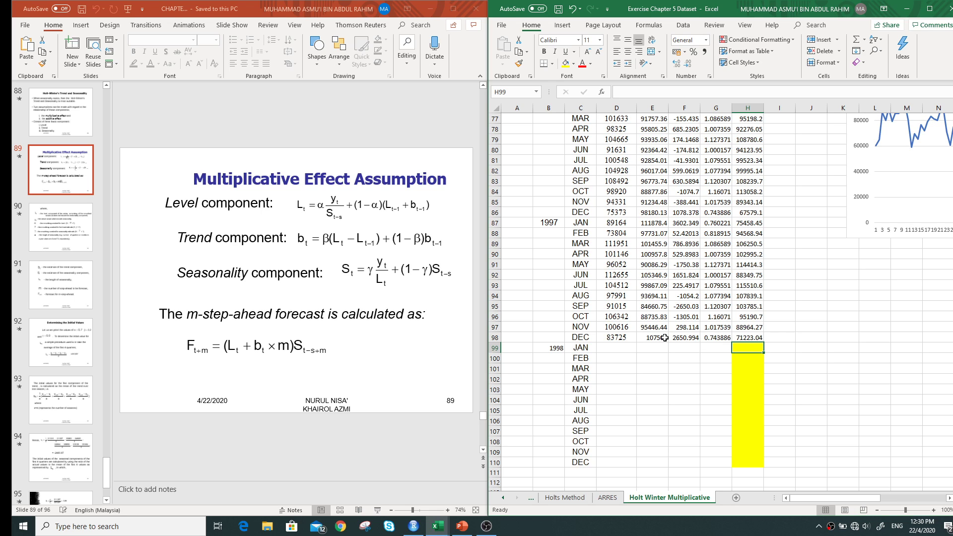
pyautogui.click(642, 93)
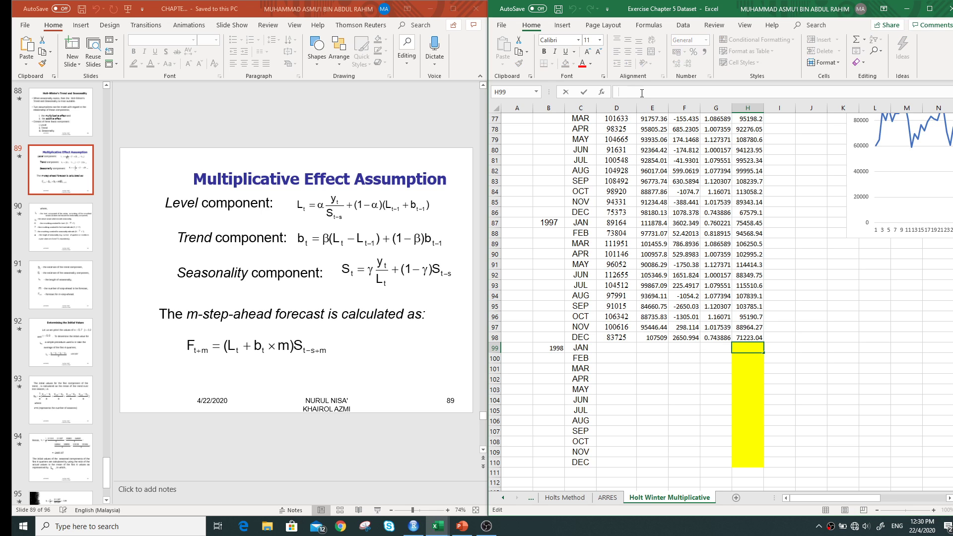
pyautogui.write('=(')
pyautogui.scroll(4, 671, 342)
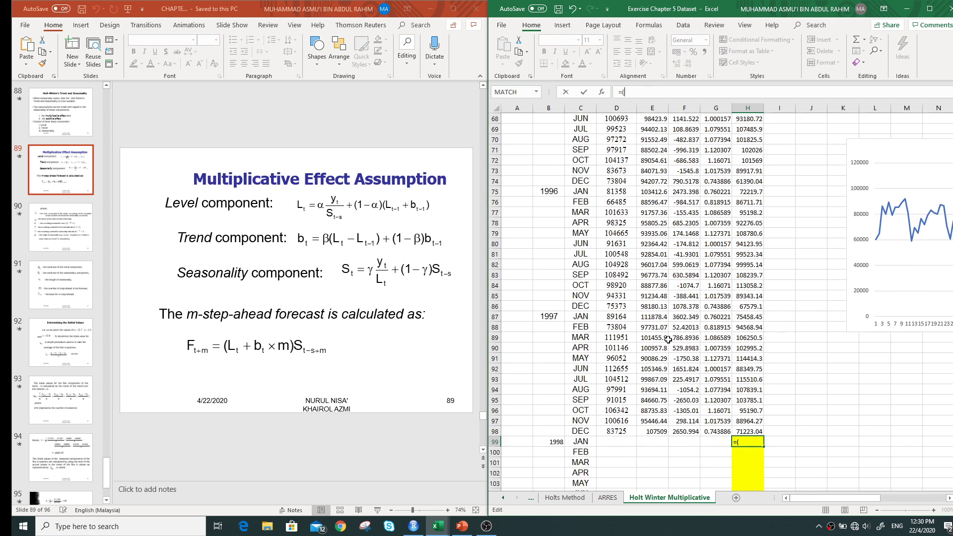
pyautogui.click(653, 463)
pyautogui.scroll(-6, 699, 127)
pyautogui.write('+')
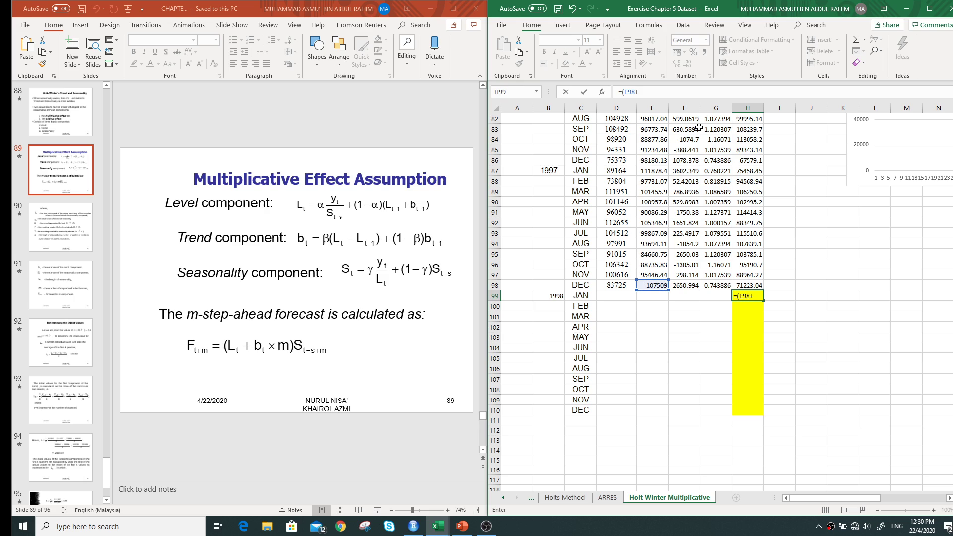
pyautogui.click(697, 281)
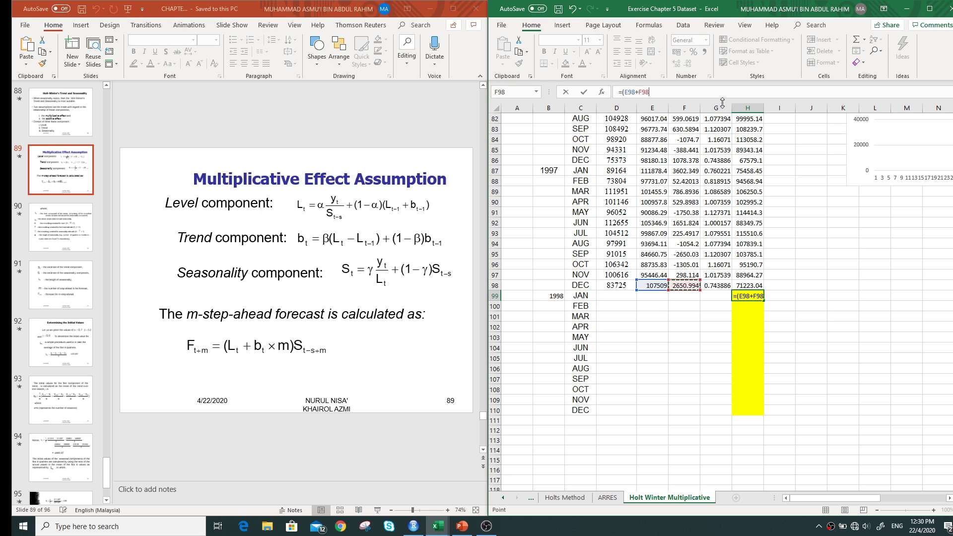
pyautogui.write('*')
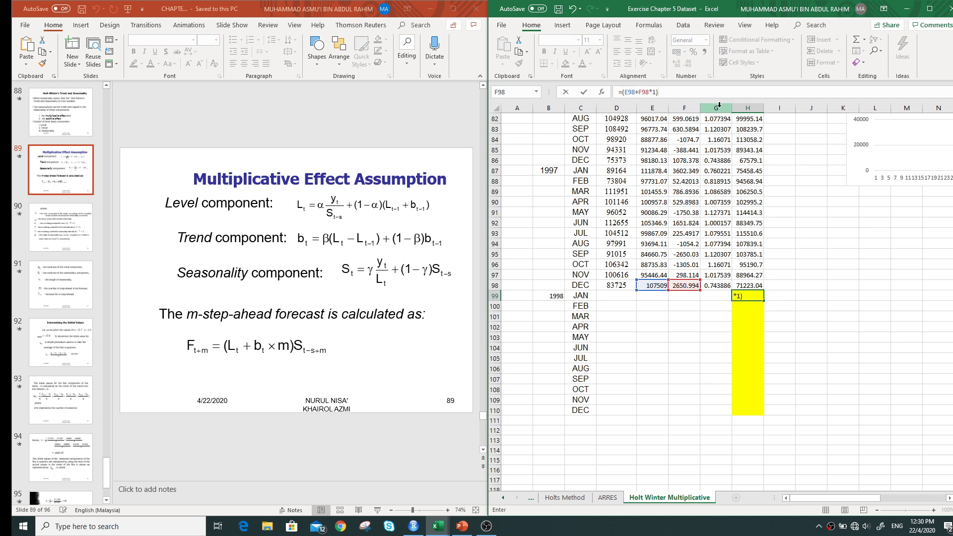
# Multiply the H99 formula by the January 1997 seasonal factor G87 and enter it.
pyautogui.scroll(2, 716, 235)
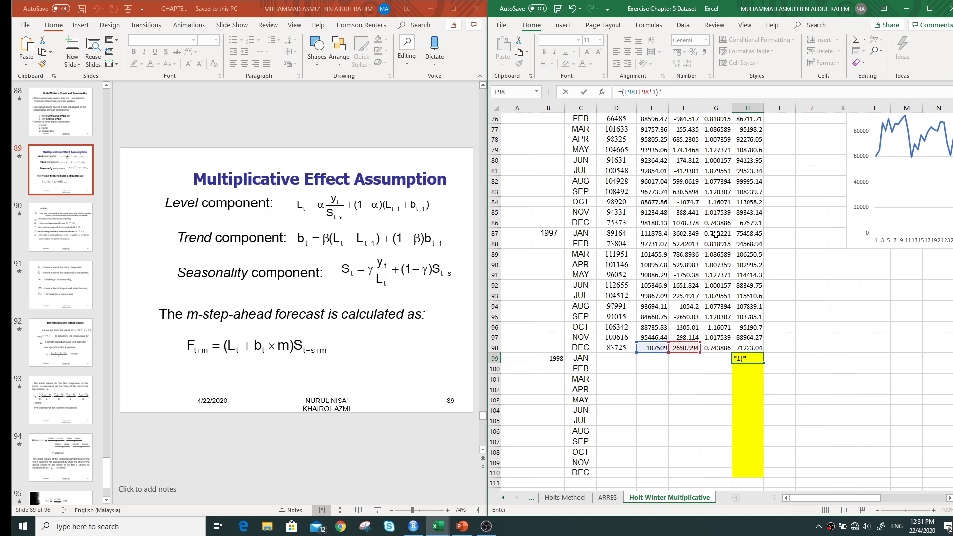
pyautogui.write('1)*')
pyautogui.click(716, 234)
pyautogui.scroll(11, 777, 240)
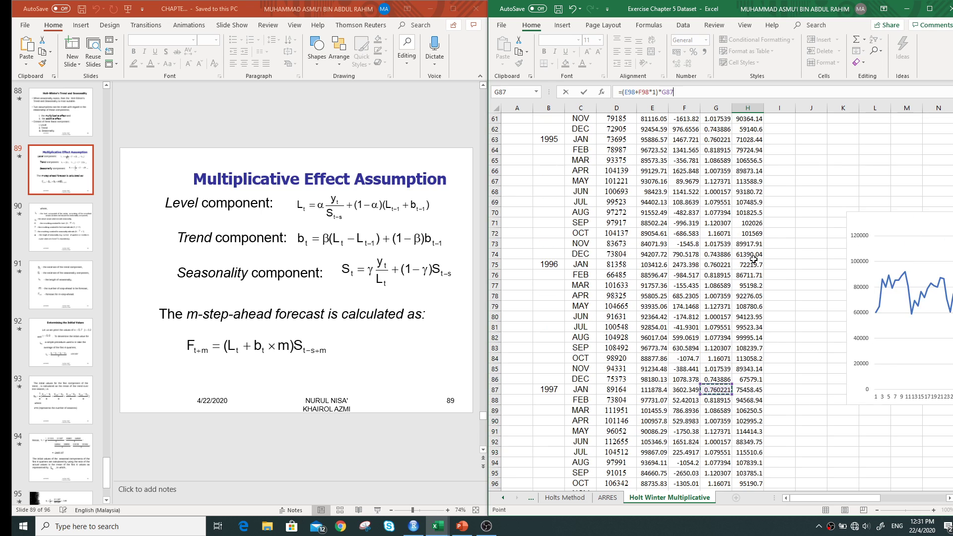
pyautogui.scroll(-11, 755, 259)
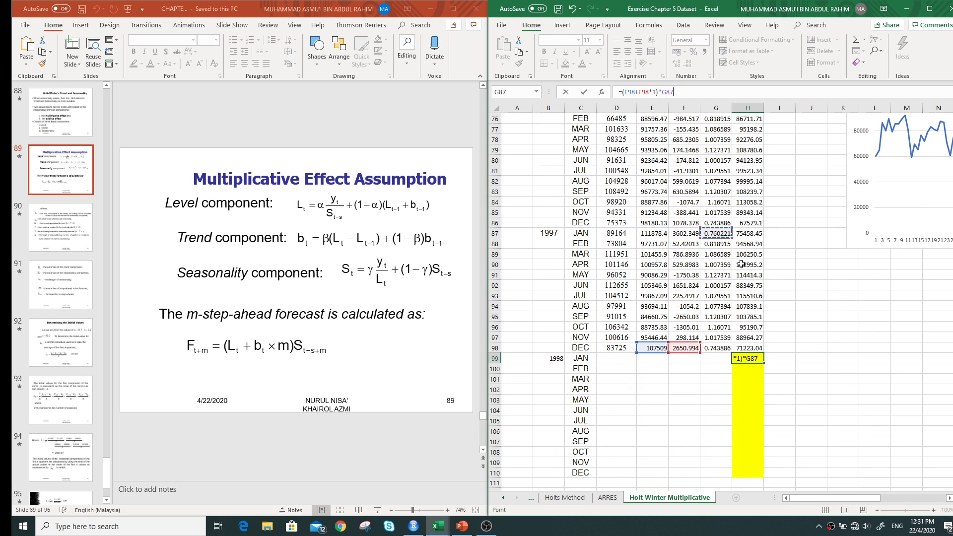
pyautogui.press('Return')
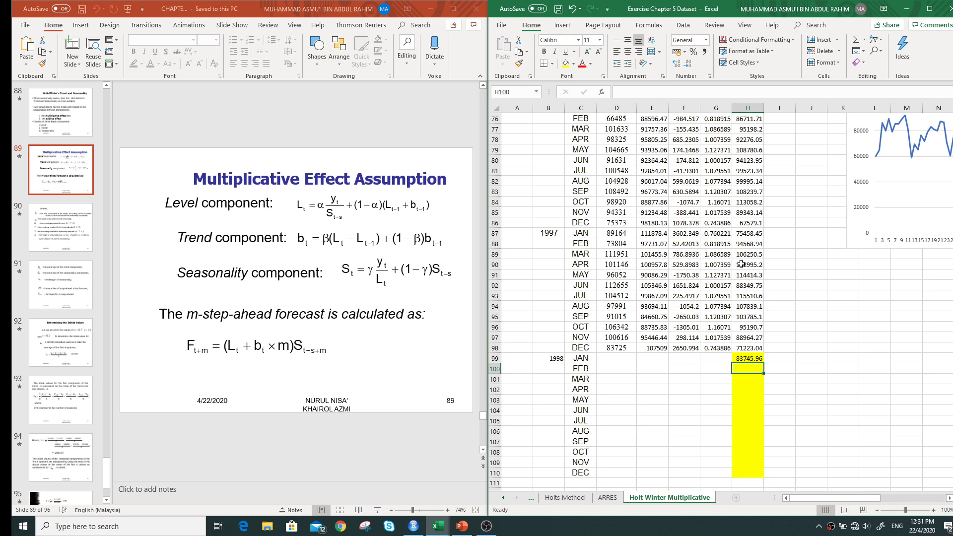
# Fill the H99 forecast formula down to H100 and examine the cell references in the copied formula.
pyautogui.click(750, 359)
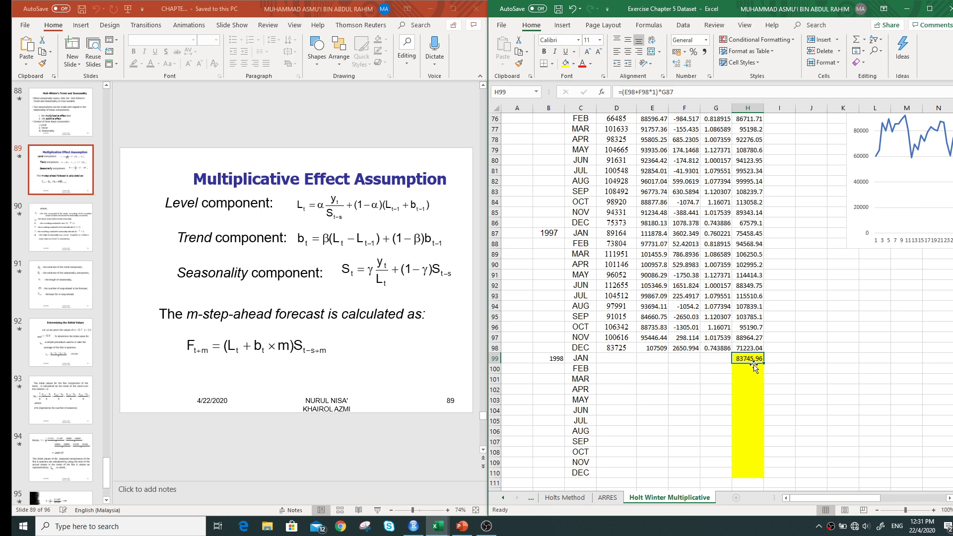
pyautogui.moveTo(764, 363); pyautogui.dragTo(734, 373)
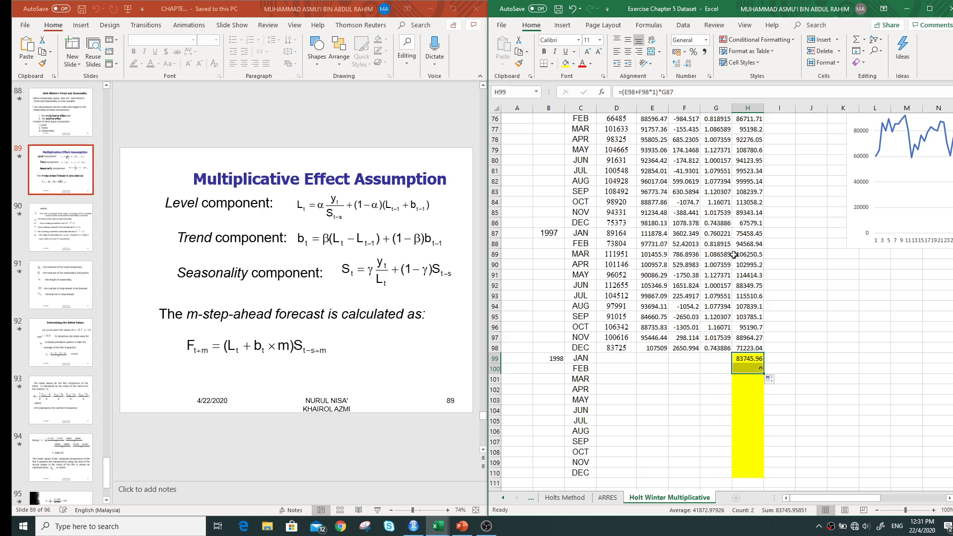
pyautogui.click(735, 370)
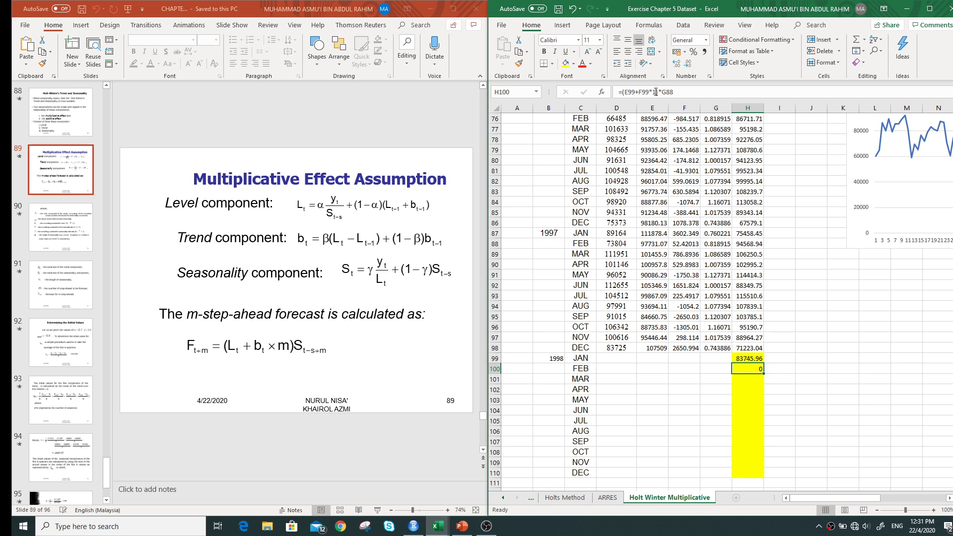
pyautogui.click(673, 92)
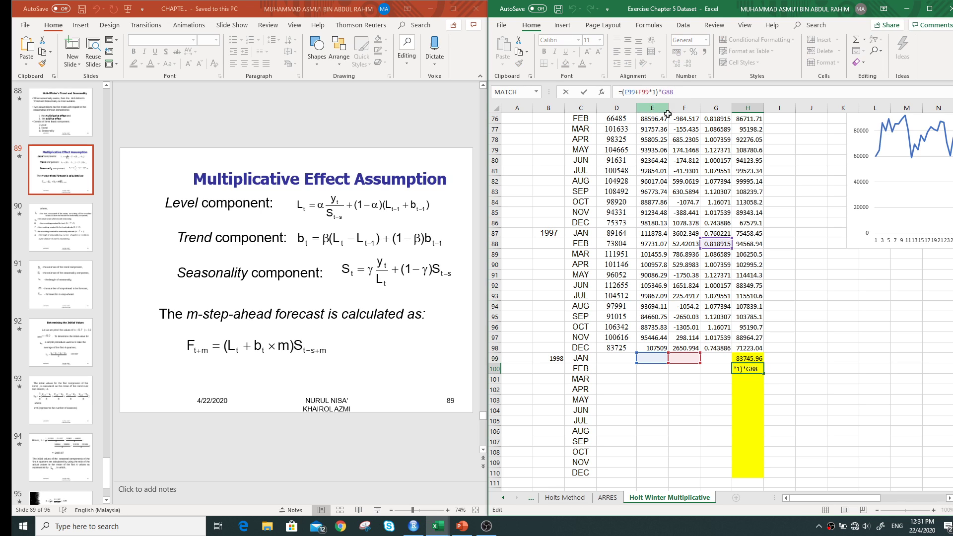
# Lock the level and trend references in the H99 forecast formula as $E$98 and $F$98, and fill it down to H100.
pyautogui.click(742, 357)
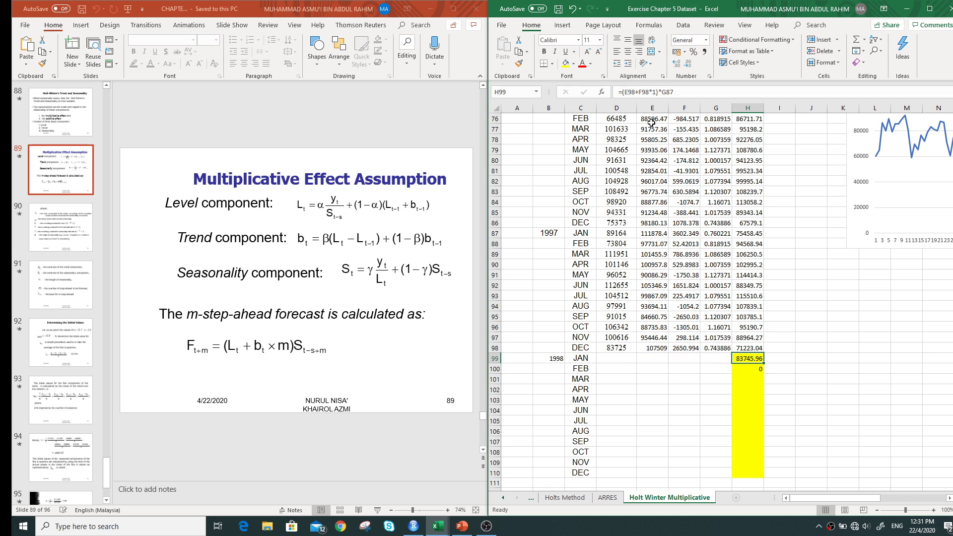
pyautogui.click(636, 92)
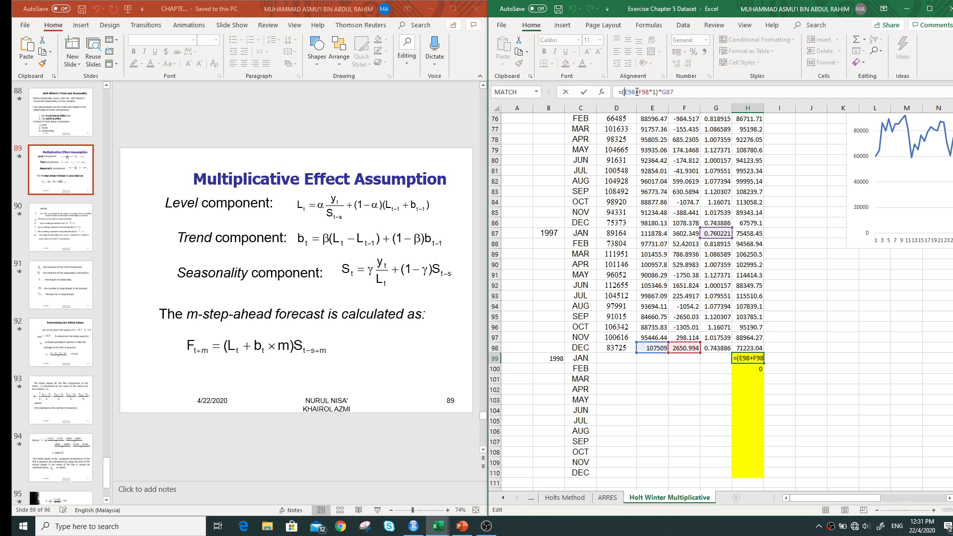
pyautogui.write('$')
pyautogui.click(632, 92)
pyautogui.write('$E')
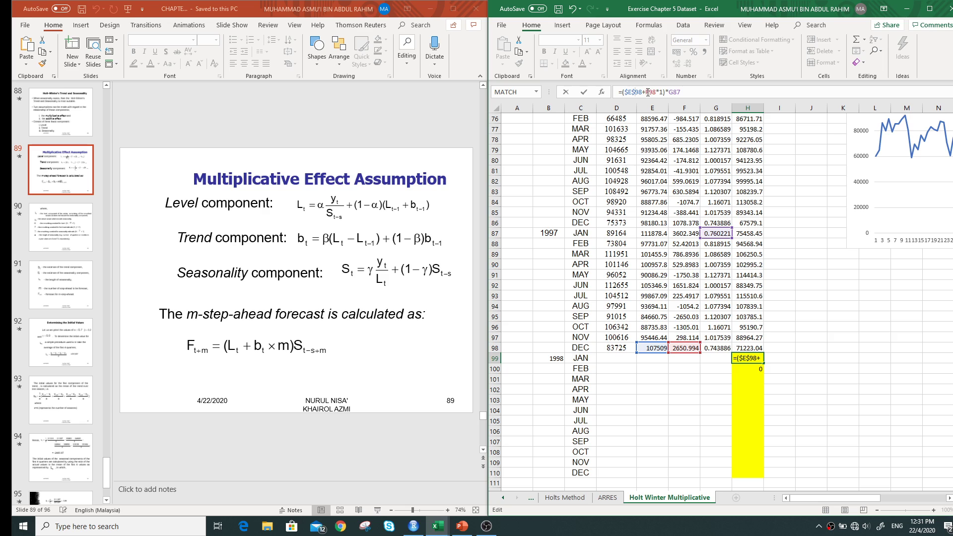
pyautogui.write('$')
pyautogui.click(654, 93)
pyautogui.write('$F$')
pyautogui.hotkey('ctrl', 'Return')
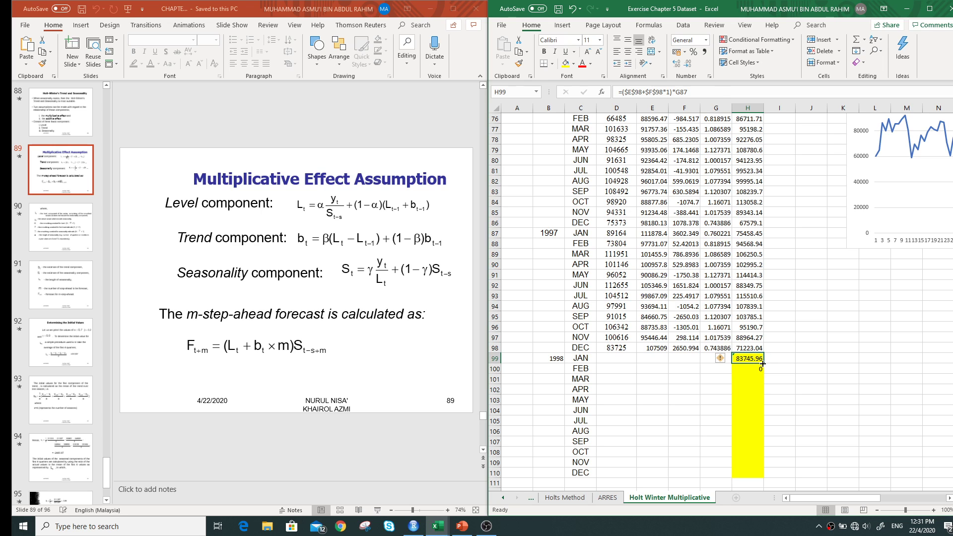
pyautogui.moveTo(763, 361); pyautogui.dragTo(763, 373)
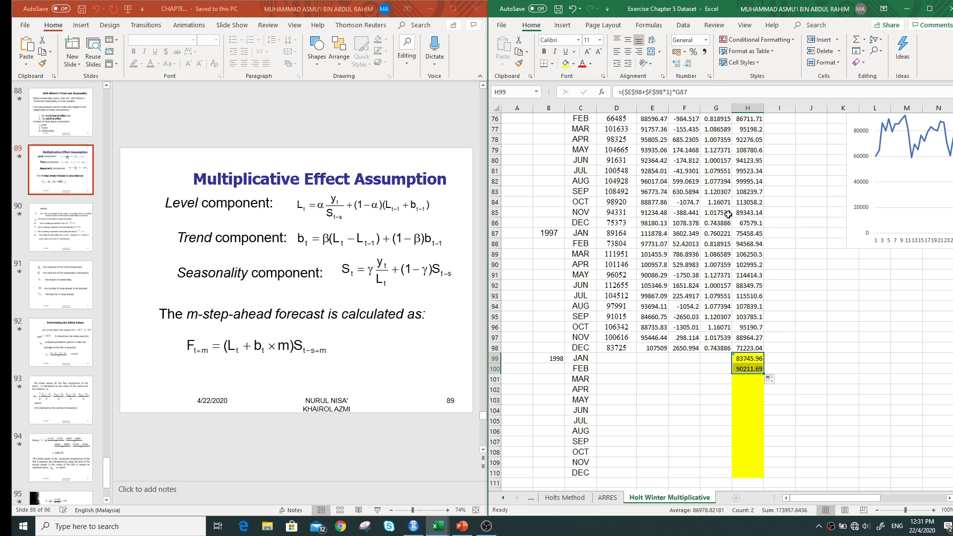
pyautogui.click(670, 93)
pyautogui.press('BackSpace')
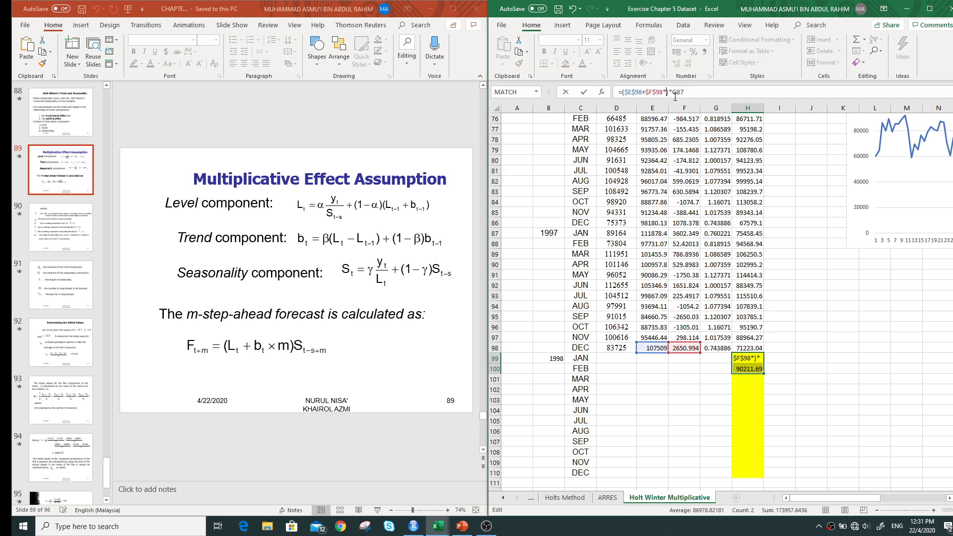
pyautogui.write('2')
pyautogui.press('Return')
pyautogui.click(750, 370)
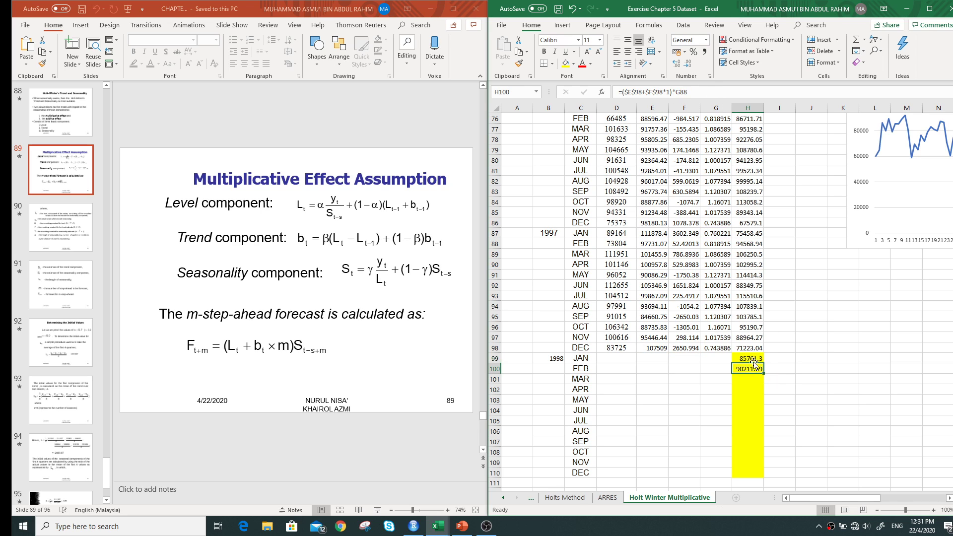
pyautogui.click(753, 360)
pyautogui.click(671, 93)
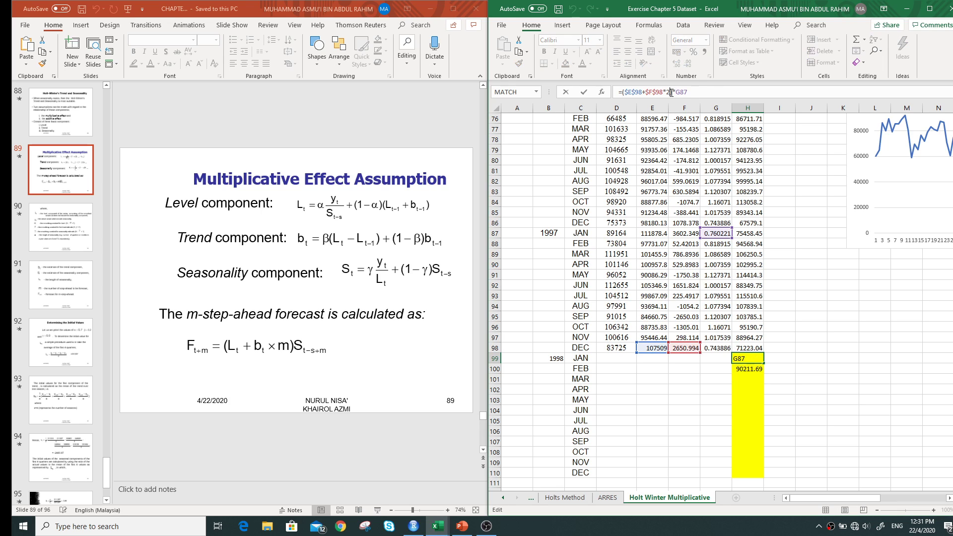
pyautogui.press('Delete')
pyautogui.write('1')
pyautogui.press('Return')
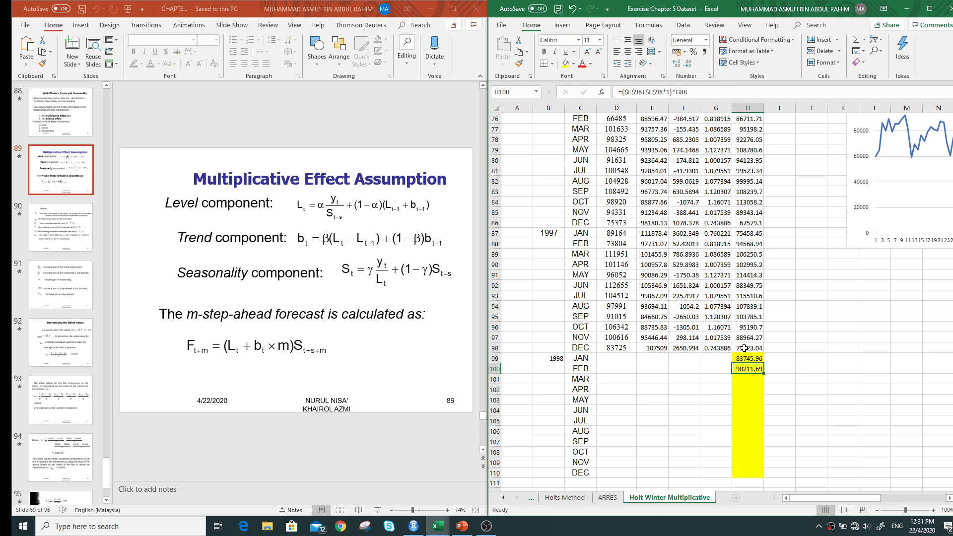
# Set the trend multiplier in the February 1998 forecast formula in H100 to 2.
pyautogui.click(674, 93)
pyautogui.press('BackSpace')
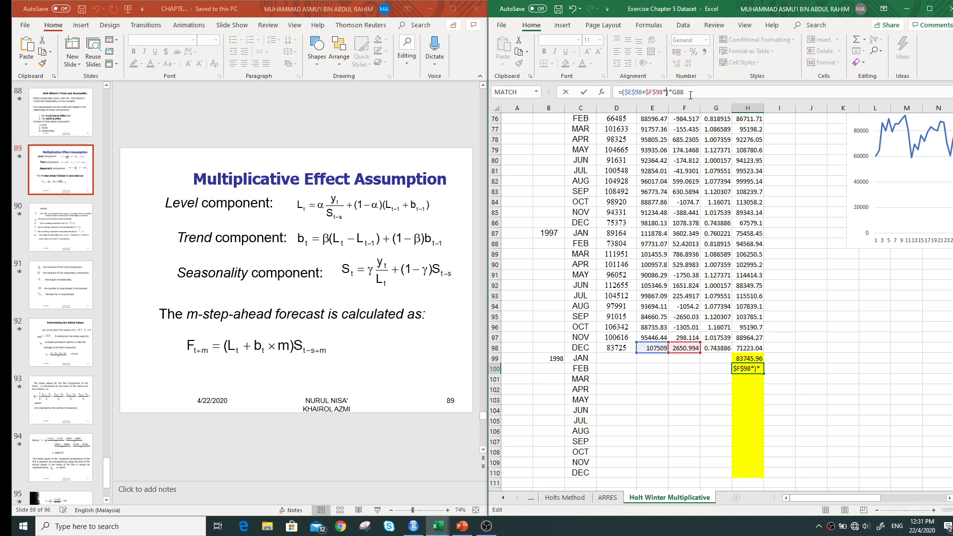
pyautogui.write('2')
pyautogui.press('Return')
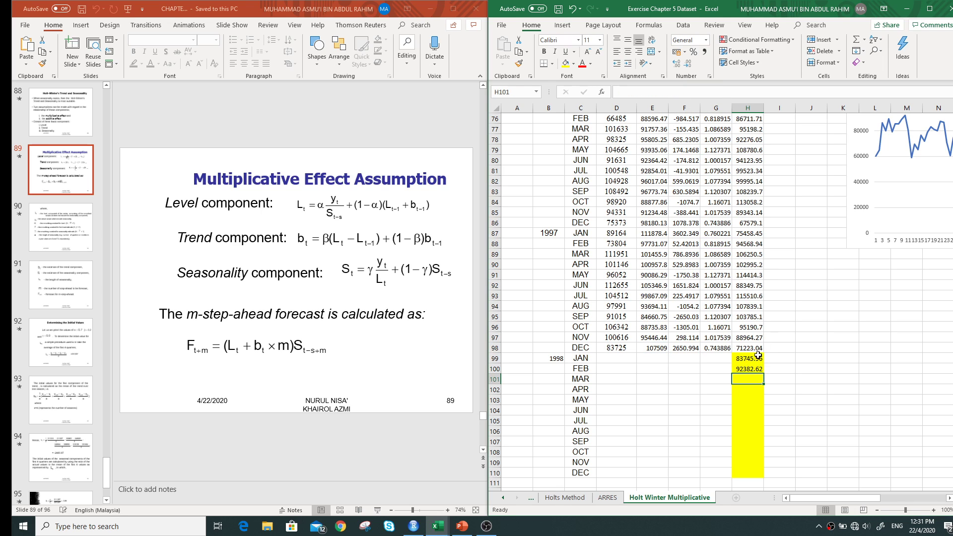
# Fill the February forecast formula down to H101 and set the March 1998 trend multiplier to 3.
pyautogui.click(748, 369)
pyautogui.moveTo(763, 374); pyautogui.dragTo(765, 384)
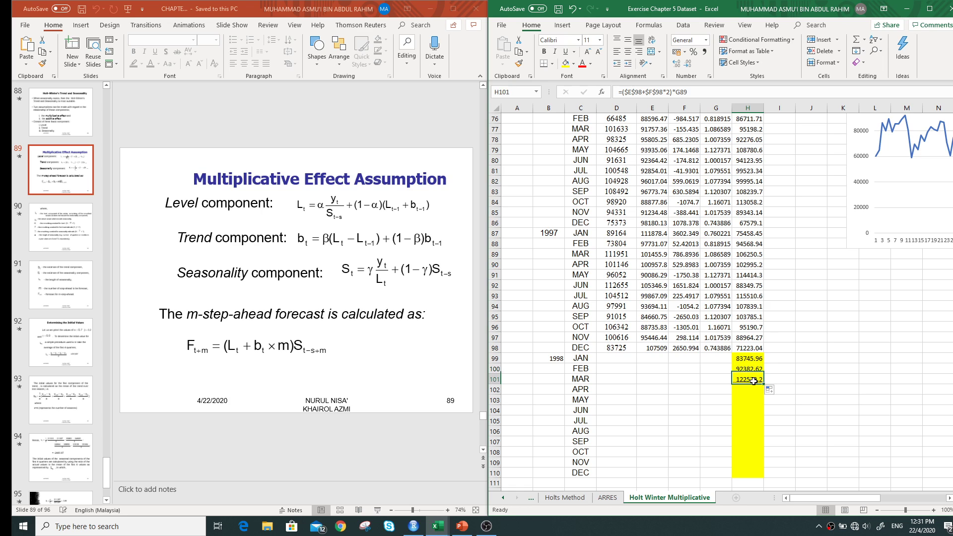
pyautogui.click(679, 91)
pyautogui.press('BackSpace')
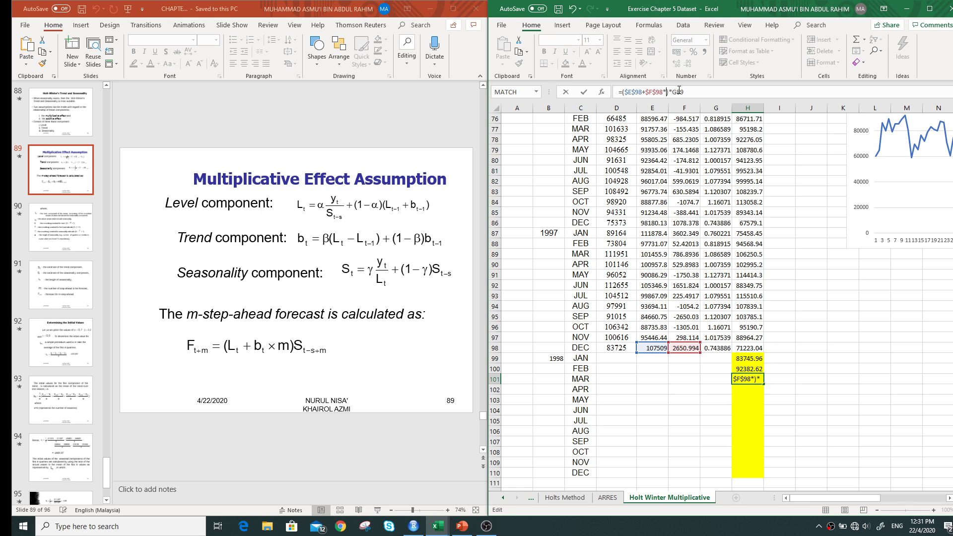
pyautogui.write('3')
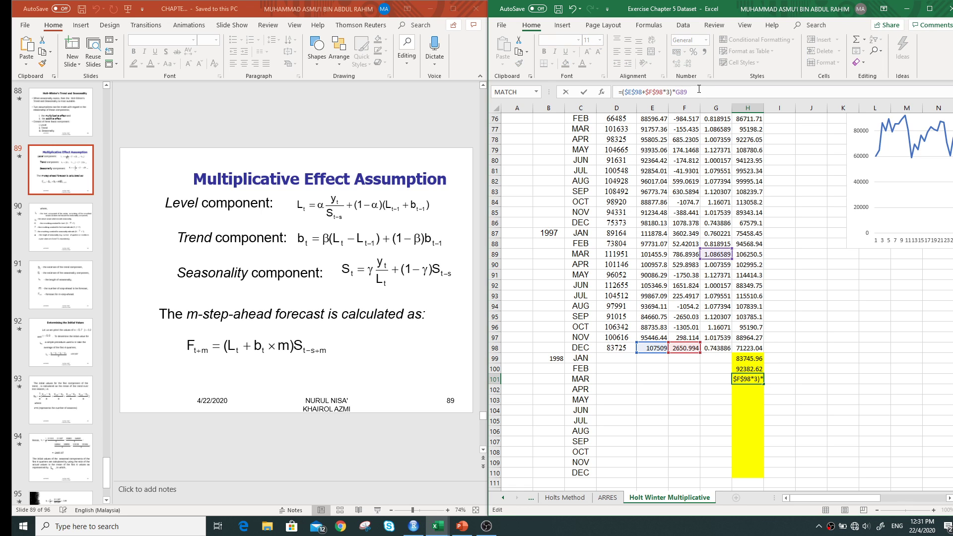
pyautogui.press('Return')
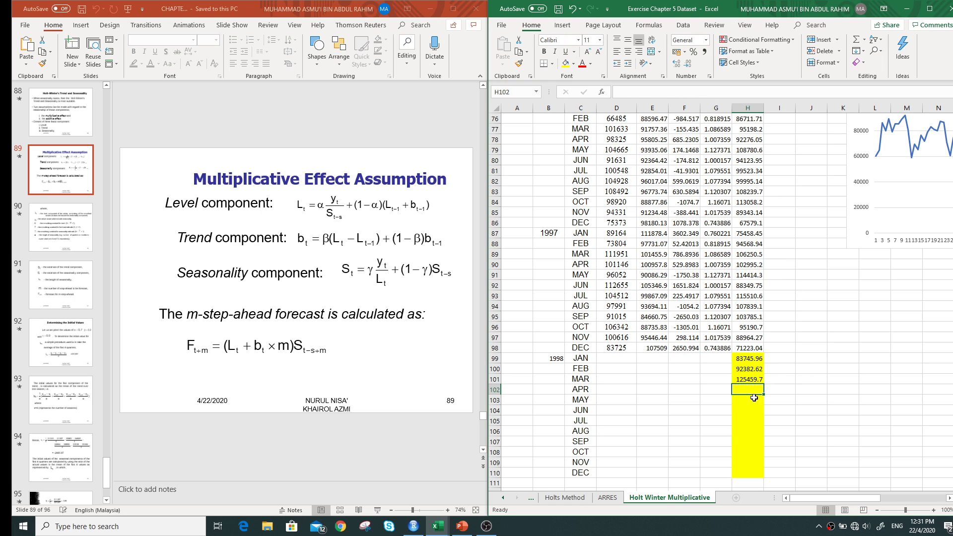
pyautogui.click(758, 355)
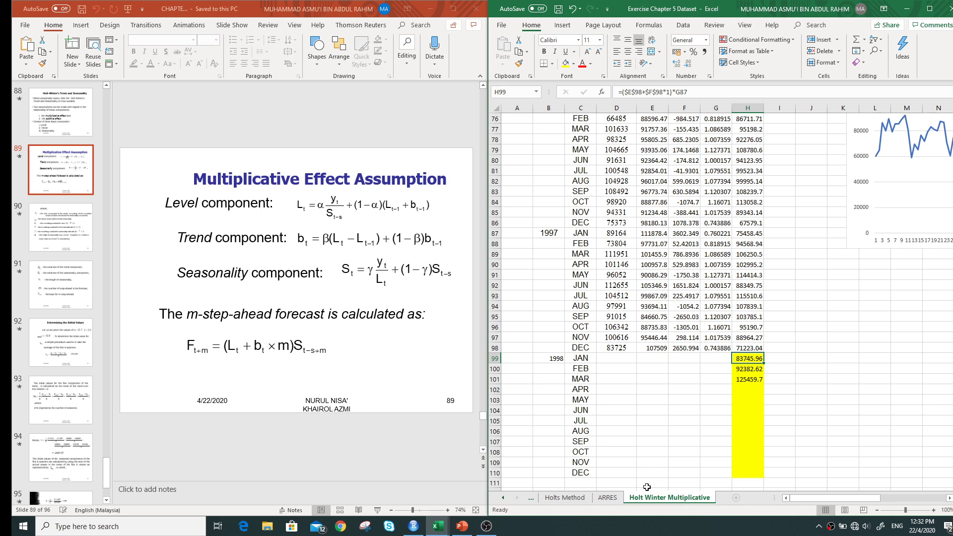
pyautogui.scroll(3, 710, 471)
pyautogui.scroll(-3, 711, 471)
pyautogui.scroll(-3, 711, 470)
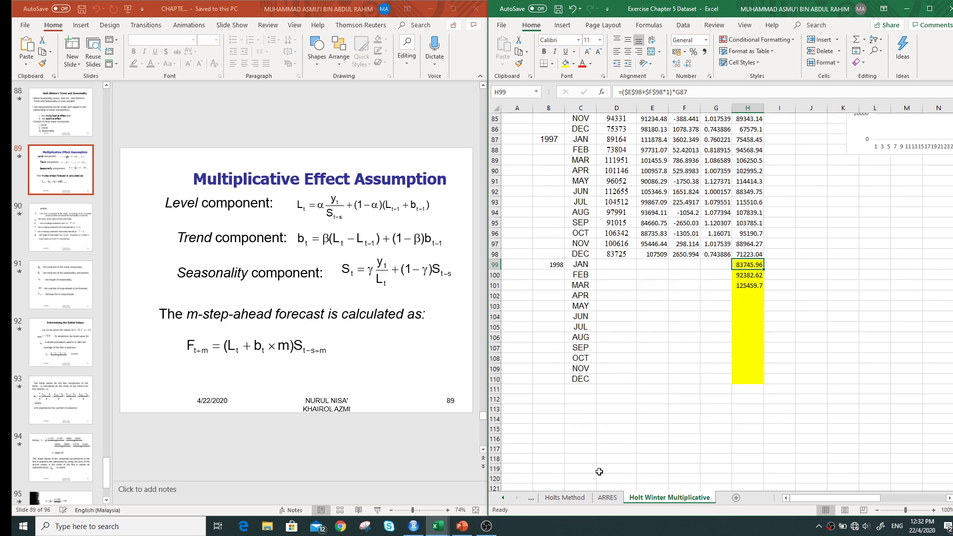